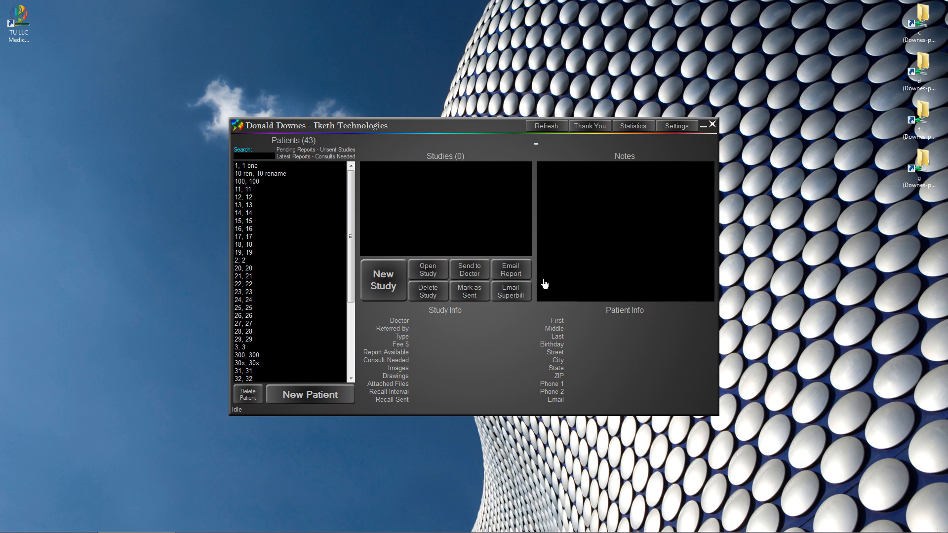
pyautogui.click(253, 167)
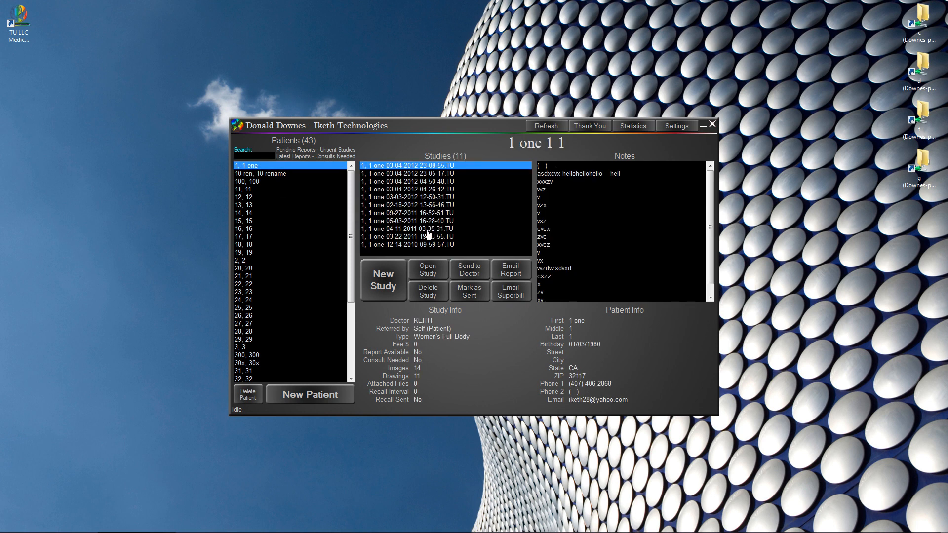
pyautogui.doubleClick(427, 229)
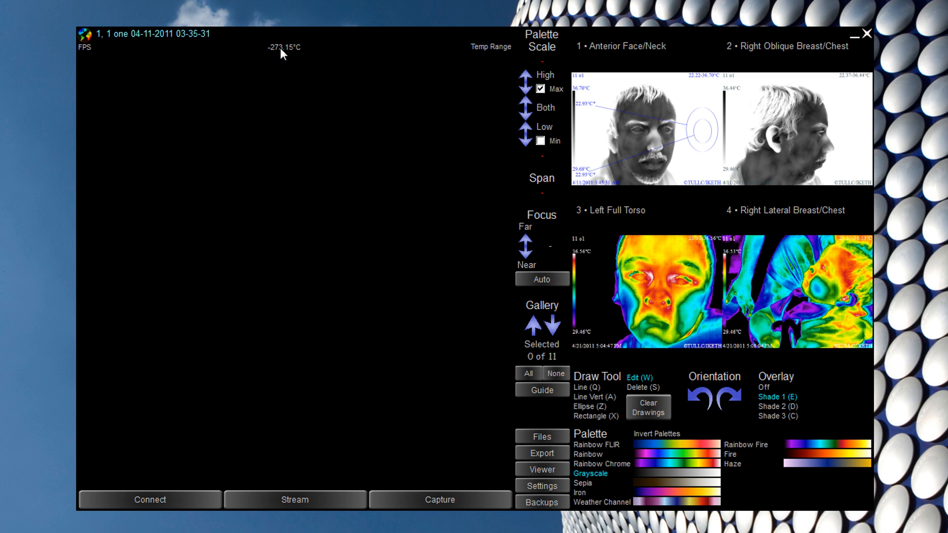
# - Show the Anterior Face/Neck thermogram in the main viewer and bring up the Select Device dialog
pyautogui.click(638, 116)
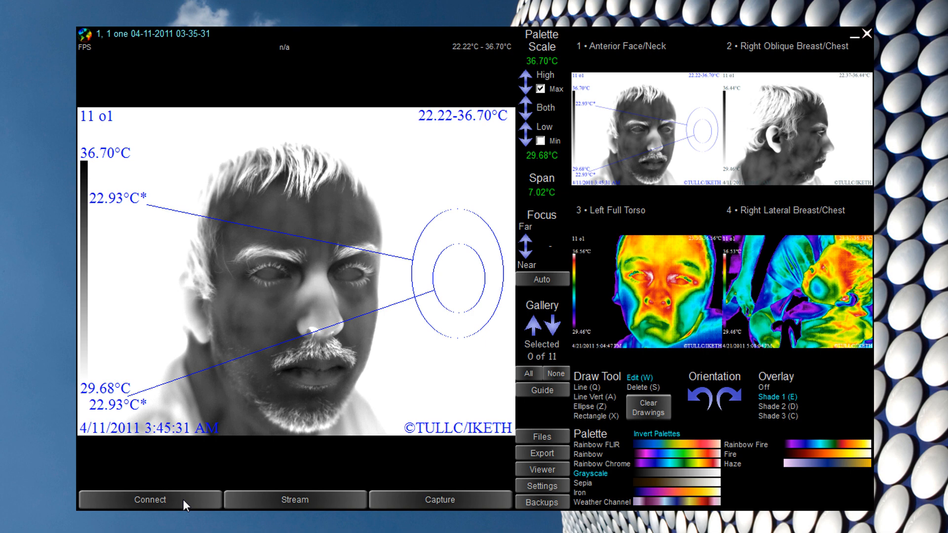
pyautogui.click(183, 499)
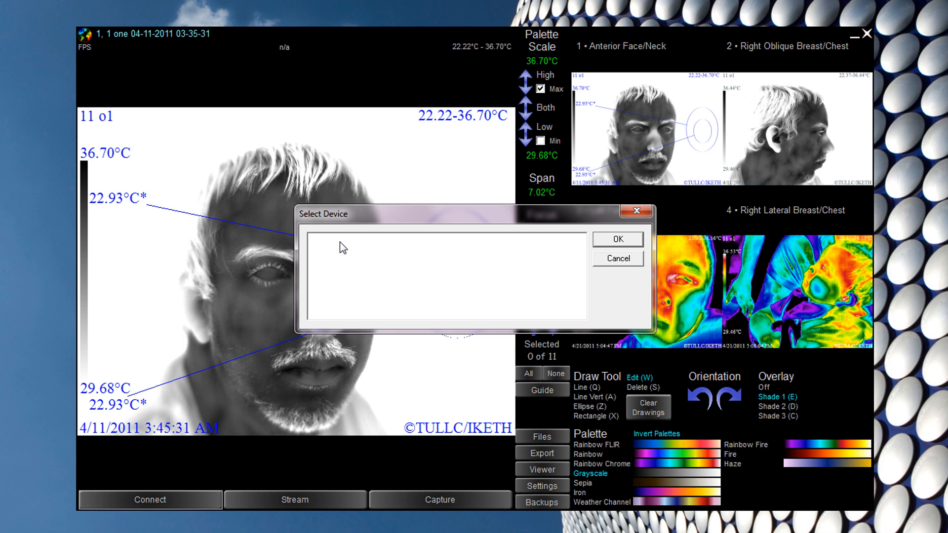
# - Cancel the Select Device dialog without connecting a camera, keeping the face thermogram displayed
pyautogui.click(618, 258)
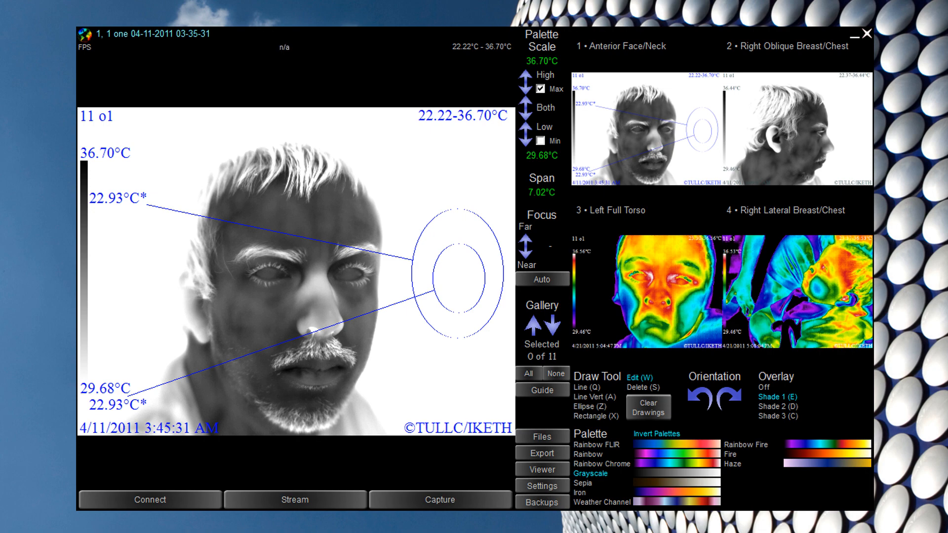
# - Capture the face thermogram three times, appending the last capture to the gallery's end as image 14
pyautogui.click(440, 500)
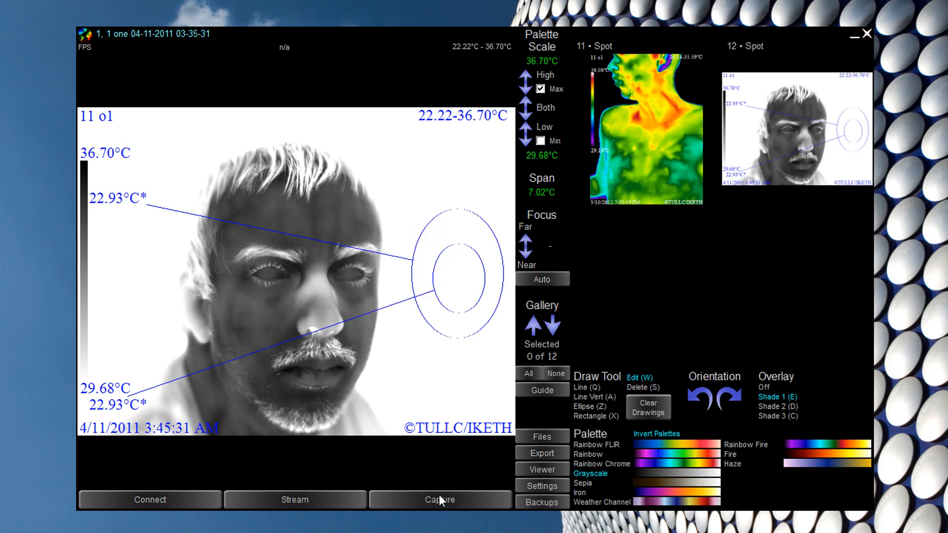
pyautogui.click(439, 497)
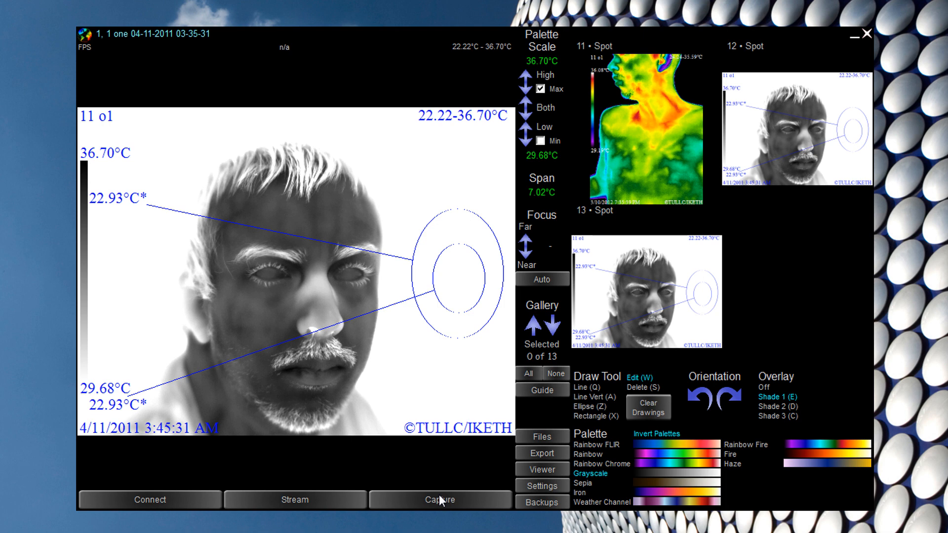
pyautogui.click(667, 130)
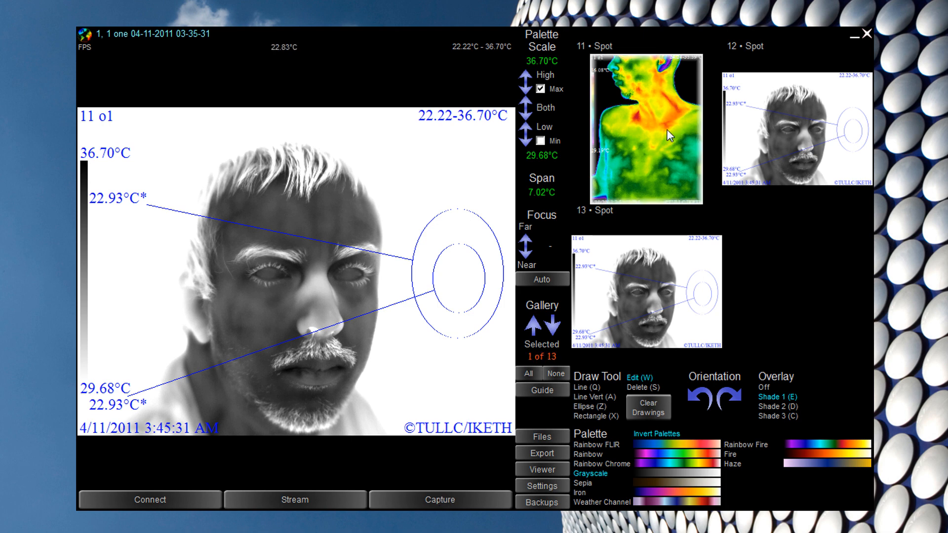
pyautogui.click(496, 496)
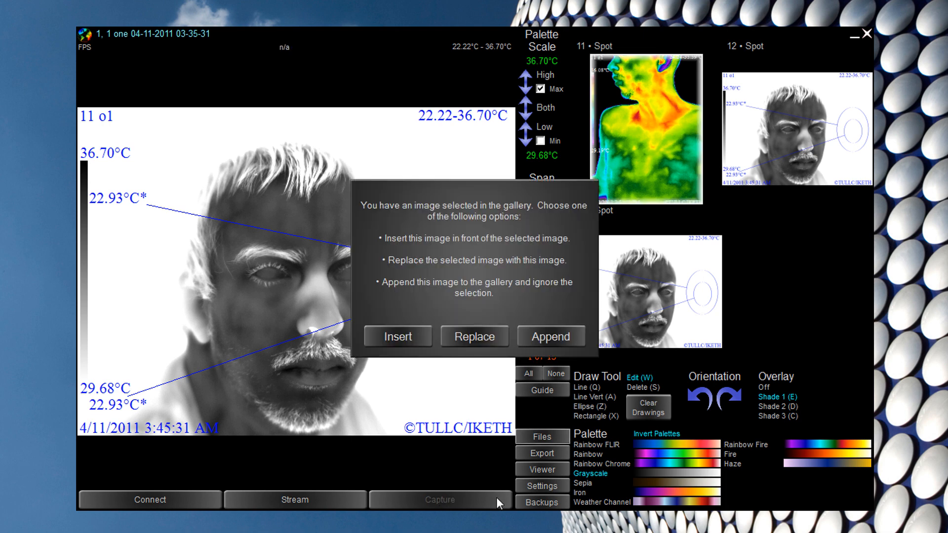
pyautogui.click(540, 330)
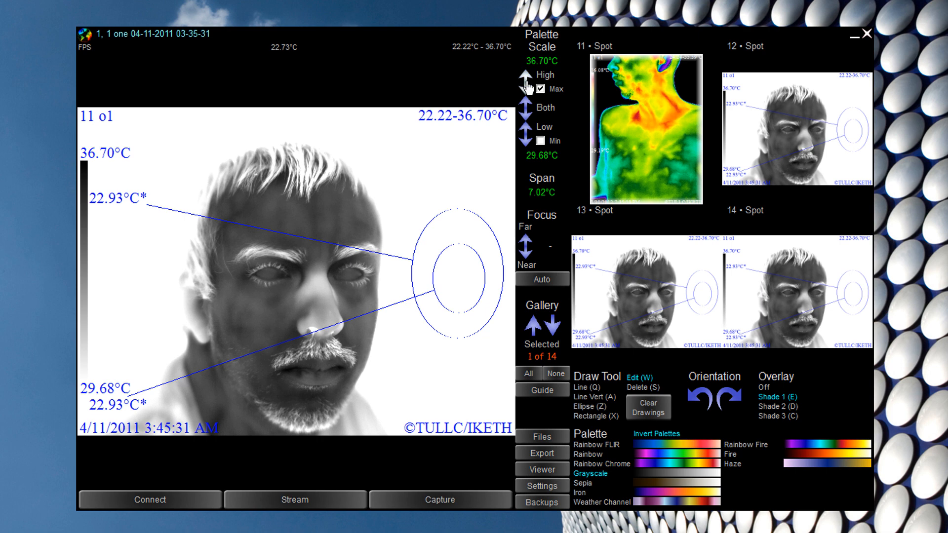
# - Adjust the palette's high and low limits, then pin the top to the 36.70°C maximum above 29.38°C
pyautogui.moveTo(527, 88)
pyautogui.mouseDown()
pyautogui.moveTo(526, 78)
pyautogui.moveTo(527, 103)
pyautogui.moveTo(526, 86)
pyautogui.mouseUp()
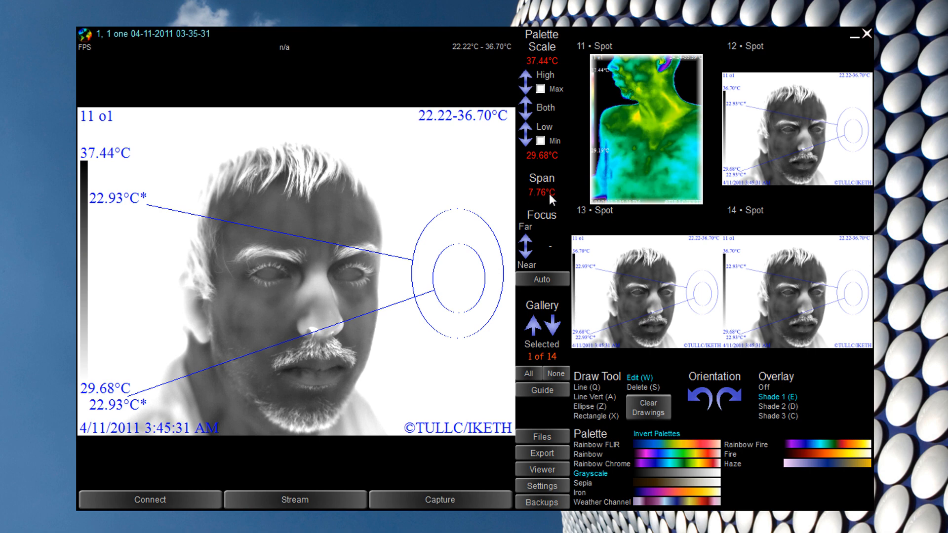
pyautogui.moveTo(521, 131); pyautogui.dragTo(521, 132)
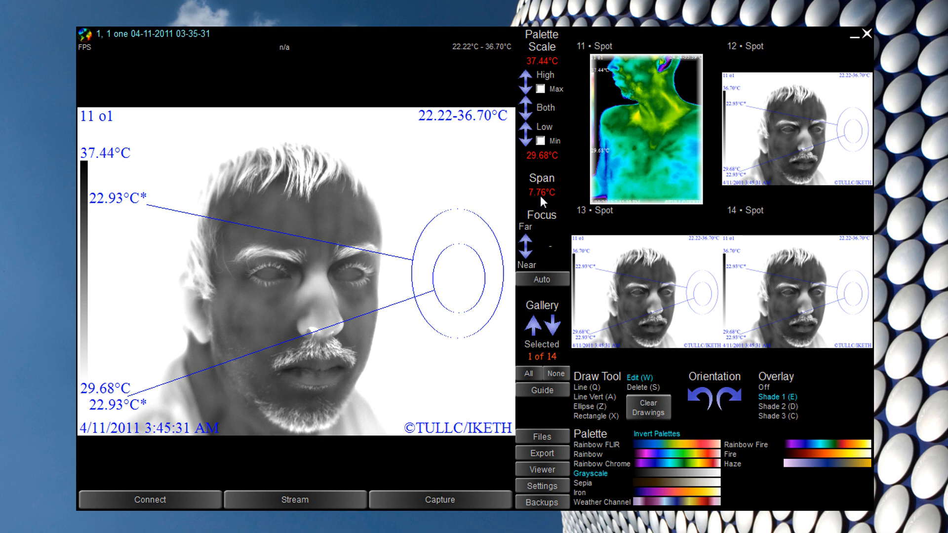
pyautogui.click(525, 139)
pyautogui.moveTo(526, 139); pyautogui.dragTo(525, 126)
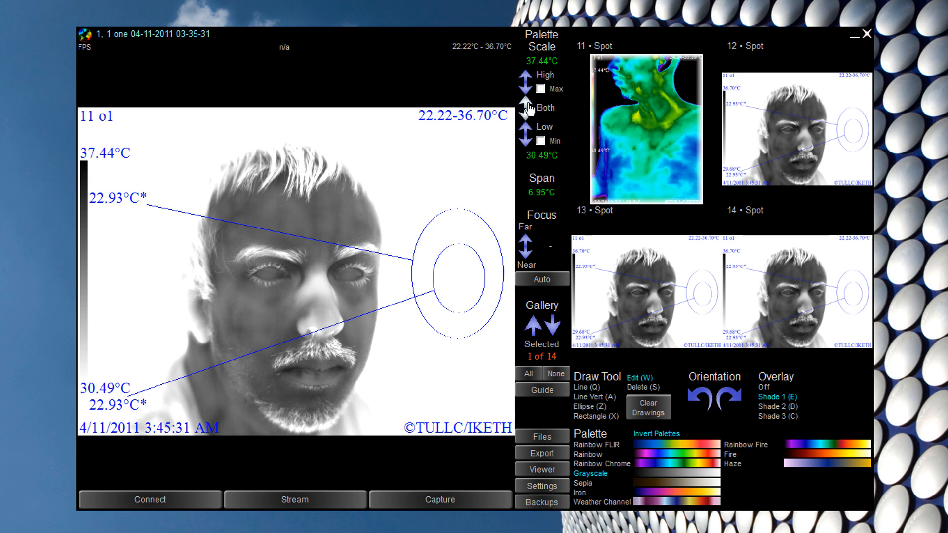
pyautogui.moveTo(528, 104)
pyautogui.mouseDown()
pyautogui.moveTo(529, 128)
pyautogui.moveTo(529, 107)
pyautogui.mouseUp()
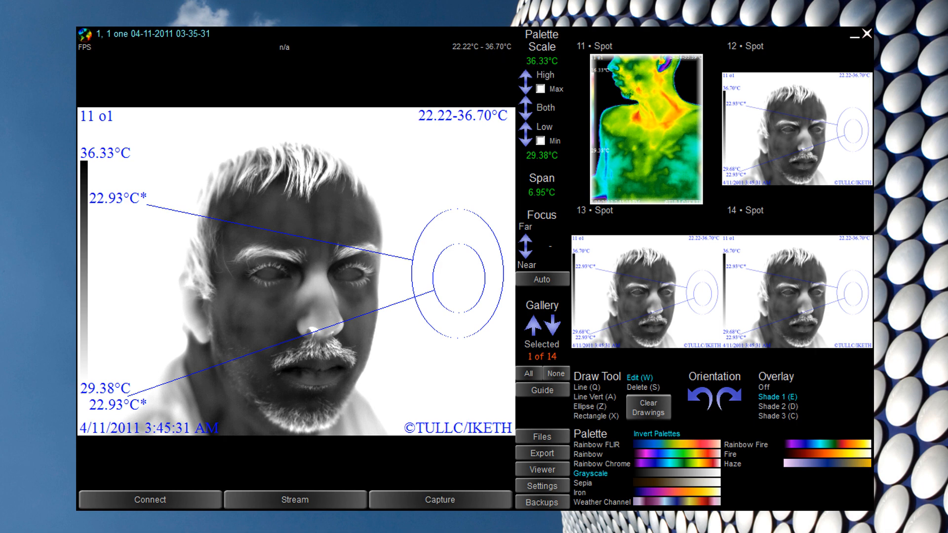
pyautogui.click(540, 89)
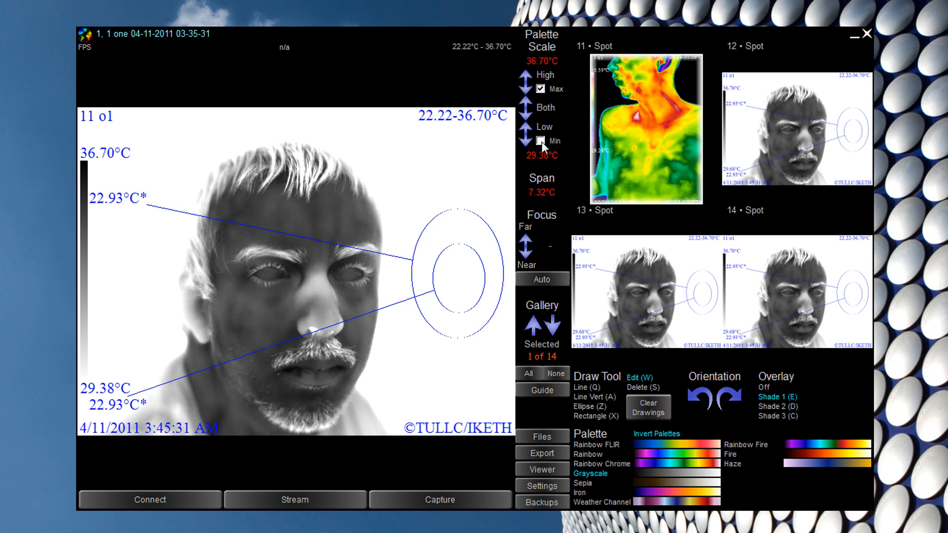
# - Shift the palette range down, then snap its limits to the image maximum and minimum
pyautogui.click(525, 112)
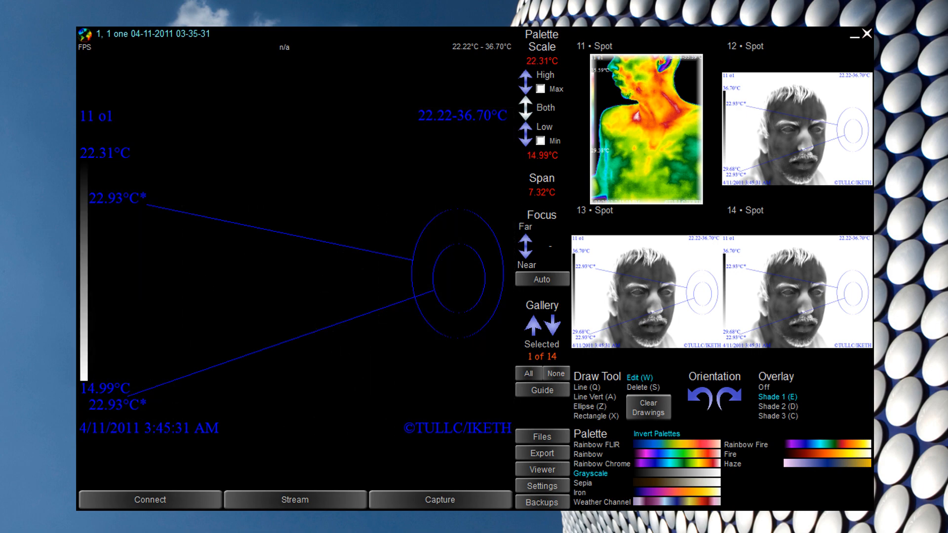
pyautogui.click(526, 113)
pyautogui.press('Up')
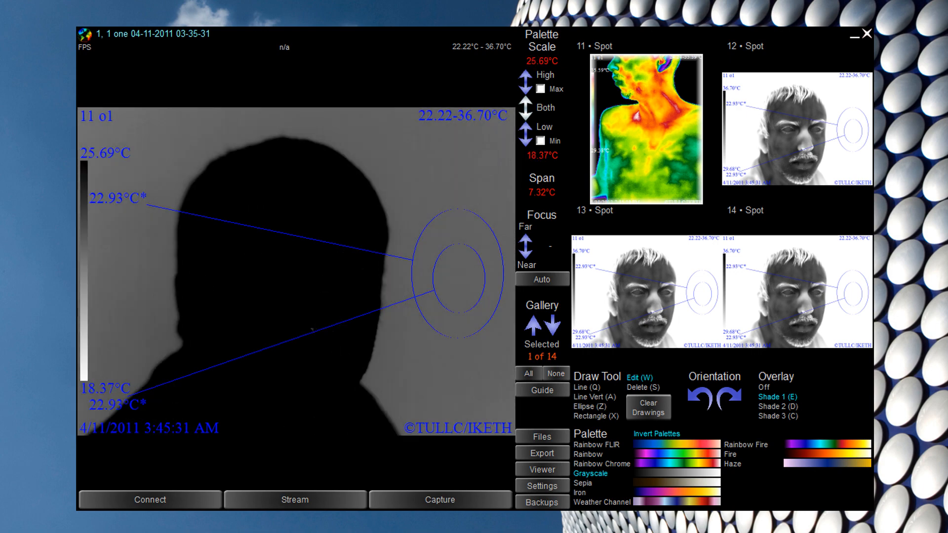
pyautogui.scroll(-1, 553, 111)
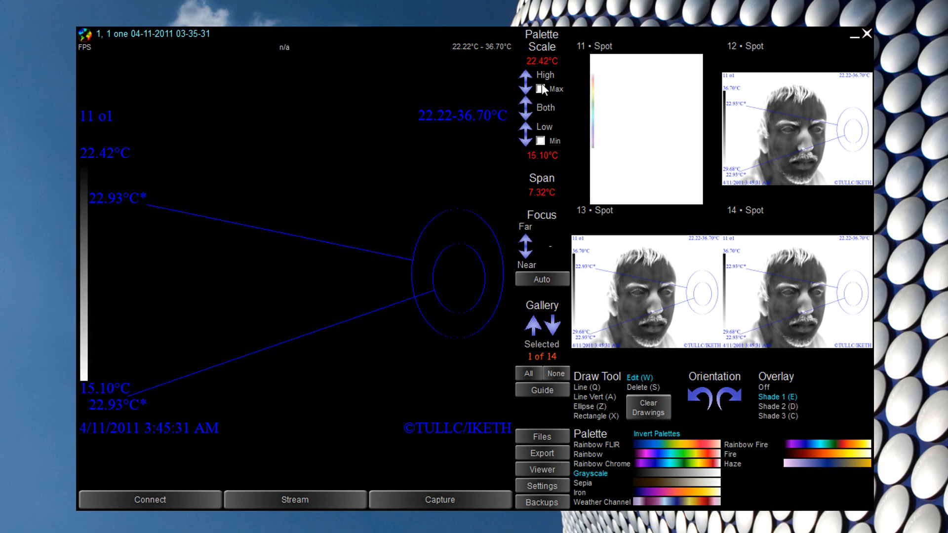
pyautogui.click(540, 89)
pyautogui.click(541, 141)
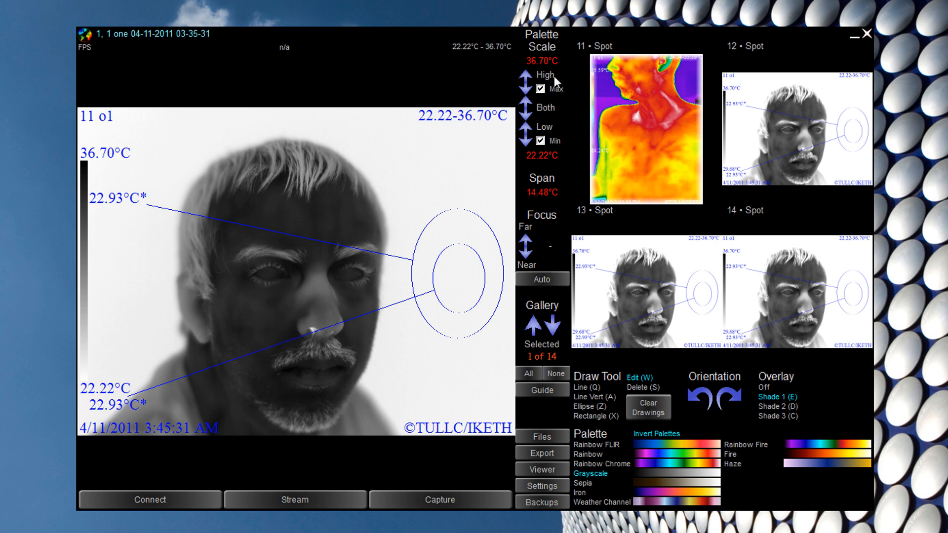
# - Shift the range up, reset the top to 36.70°C and drop the low end to 29.68°C
pyautogui.click(525, 102)
pyautogui.click(525, 101)
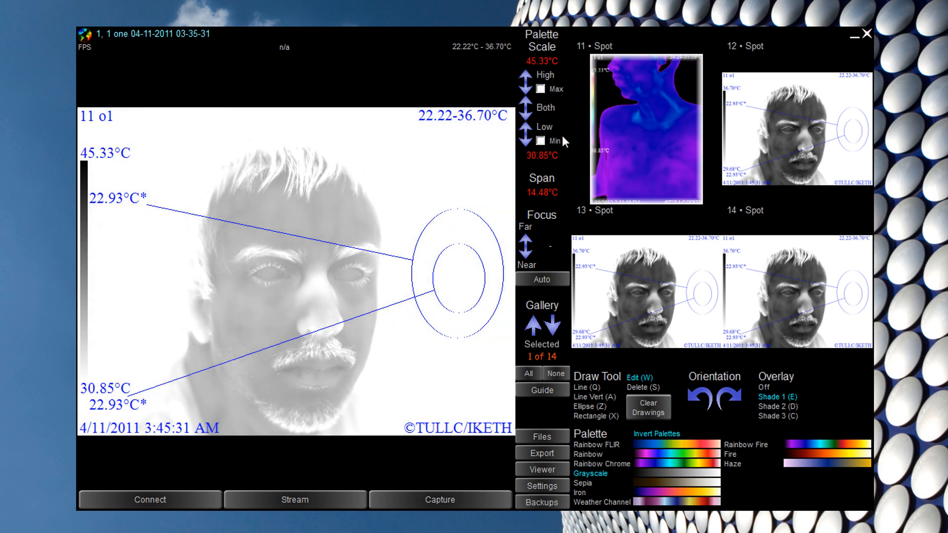
pyautogui.click(540, 89)
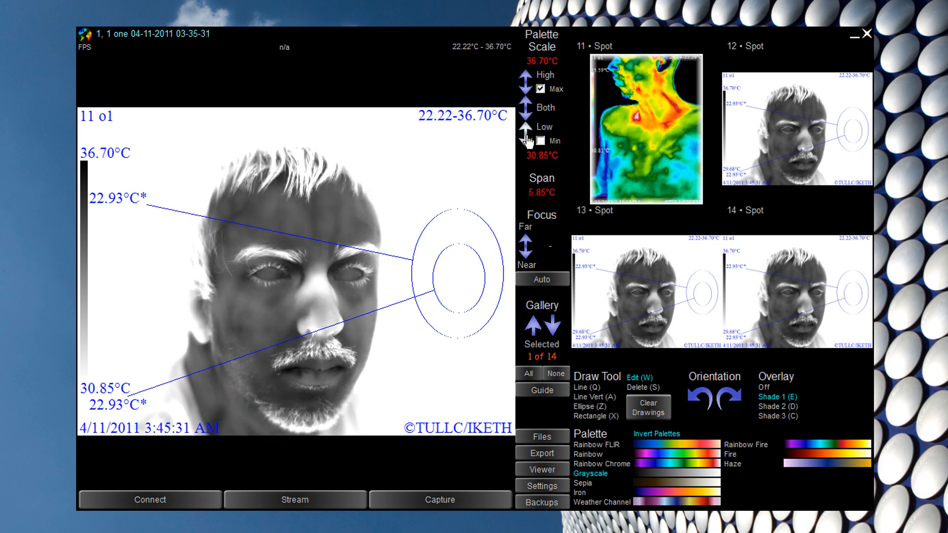
pyautogui.moveTo(526, 135); pyautogui.dragTo(526, 192)
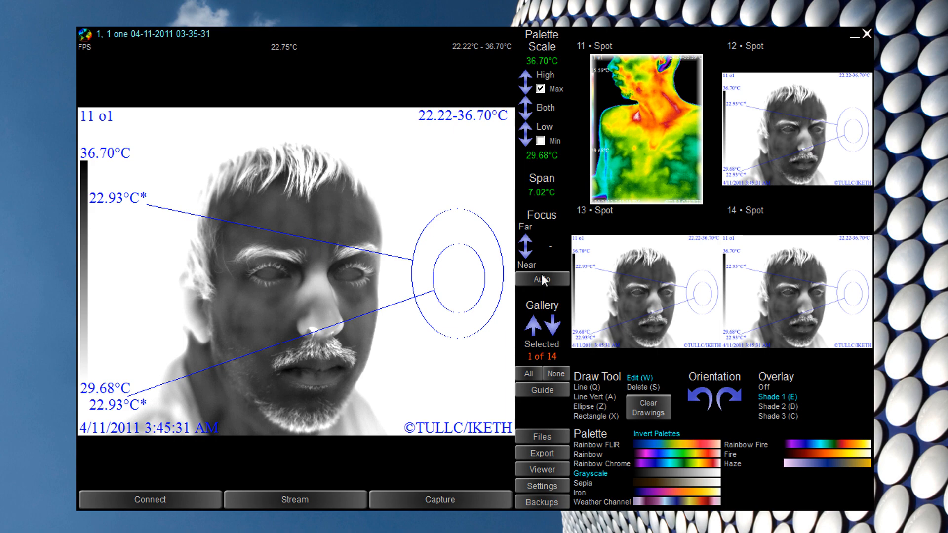
# - Page the gallery back through earlier images, then forward to the latest captures
pyautogui.click(534, 329)
pyautogui.click(535, 329)
pyautogui.click(553, 328)
pyautogui.click(553, 327)
pyautogui.click(552, 328)
pyautogui.click(534, 329)
pyautogui.click(535, 329)
pyautogui.click(535, 329)
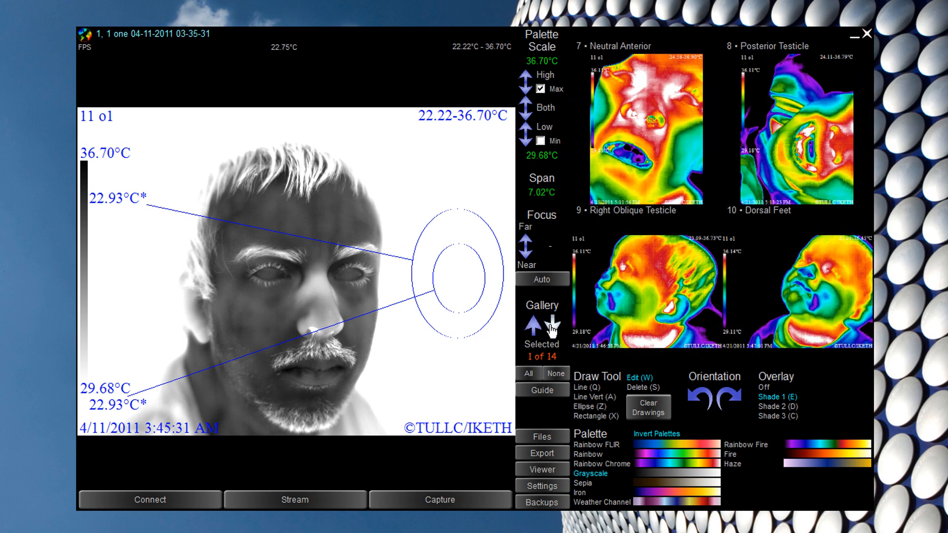
pyautogui.click(553, 328)
pyautogui.click(553, 327)
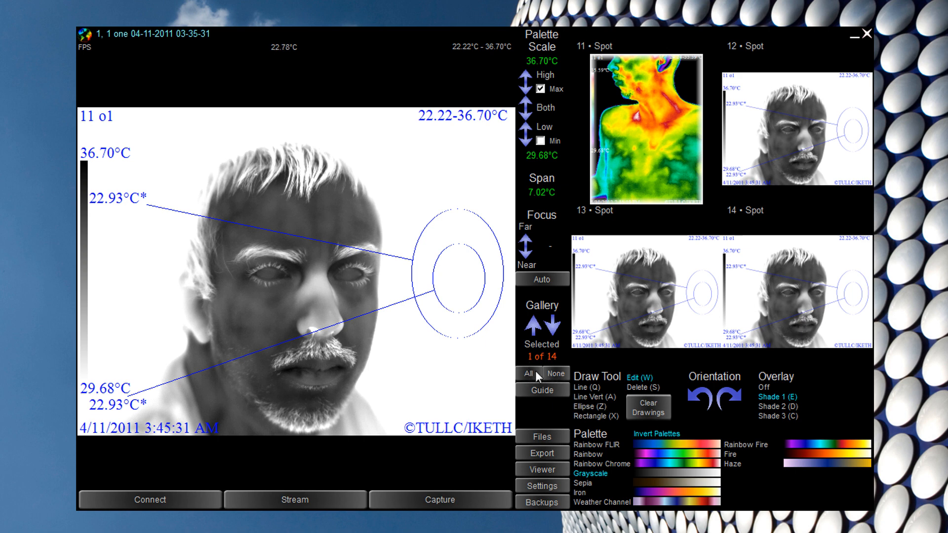
# - Select all gallery images, clear the selection, and show the 1/32 Plantar Feet positioning guide
pyautogui.click(536, 374)
pyautogui.click(560, 375)
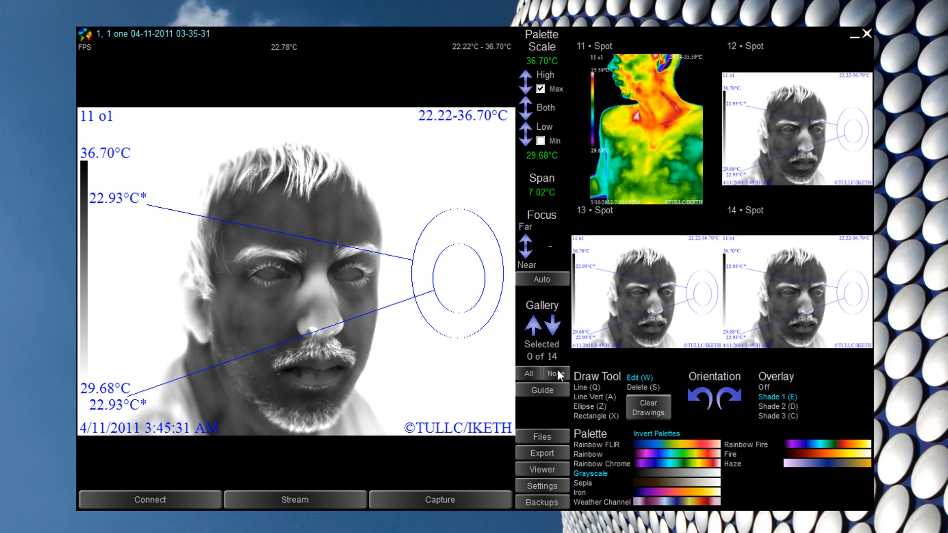
pyautogui.click(541, 393)
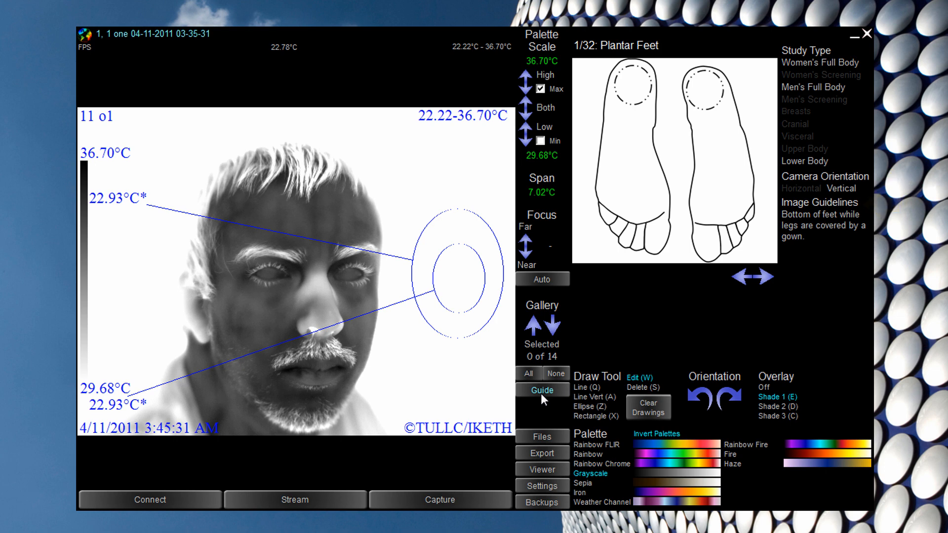
# - Capture another image, step the guides to Posterior Legs, then hide them and show thumbnails 1–4
pyautogui.click(478, 503)
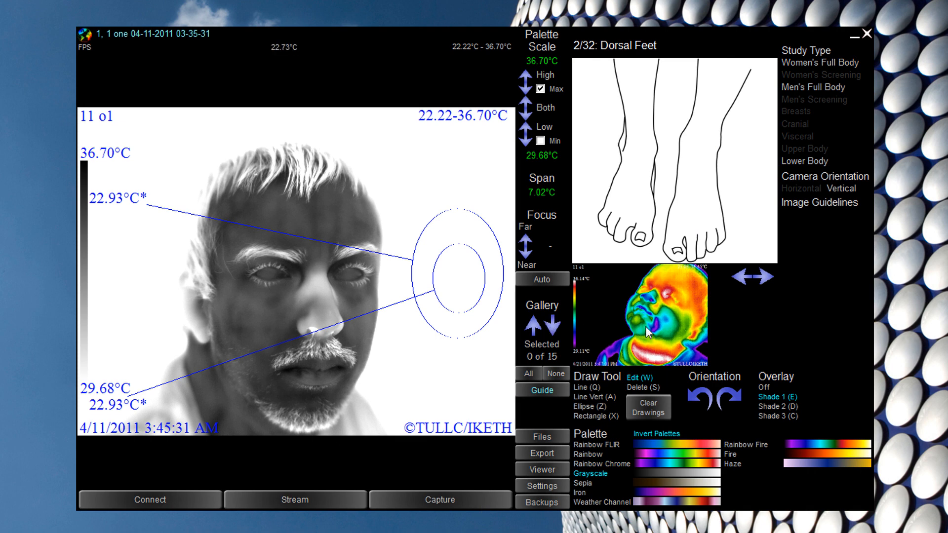
pyautogui.click(745, 278)
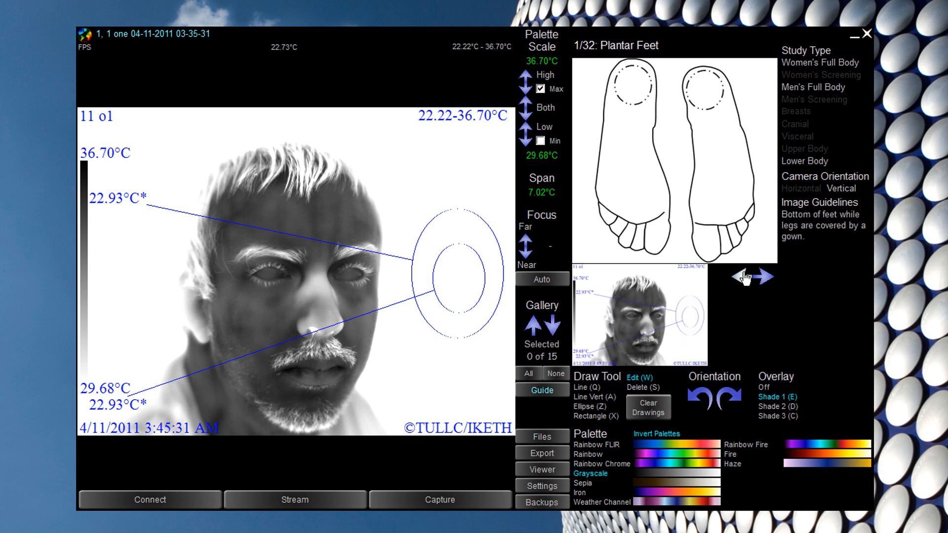
pyautogui.click(768, 278)
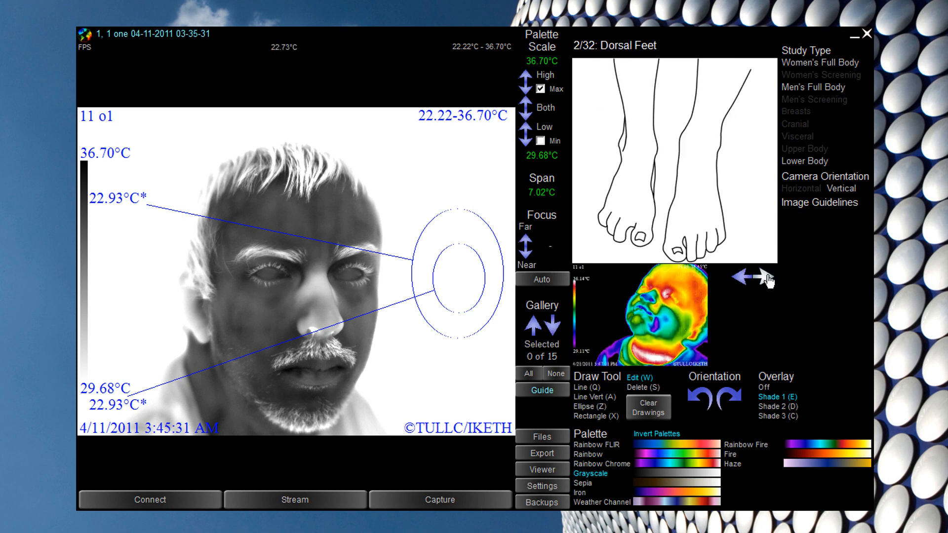
pyautogui.click(768, 279)
pyautogui.click(768, 279)
pyautogui.click(768, 278)
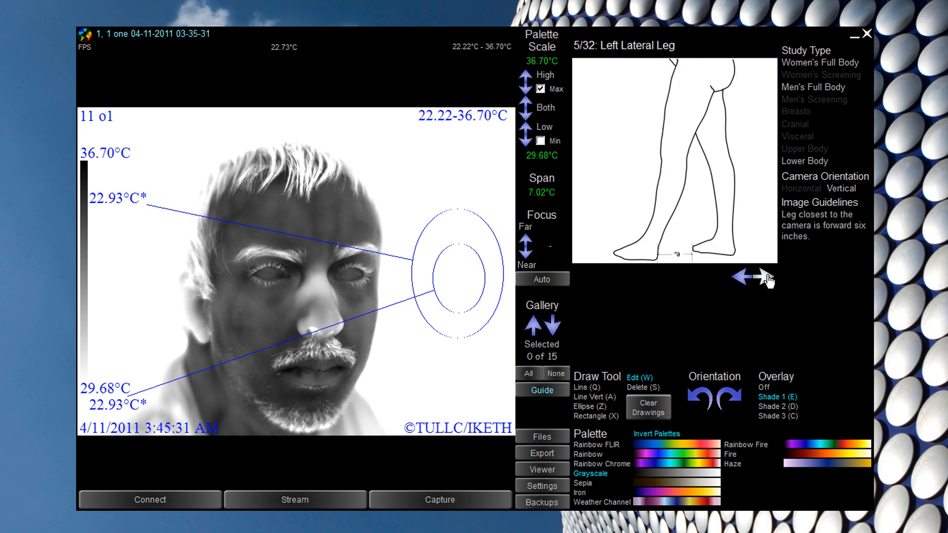
pyautogui.click(769, 279)
pyautogui.click(544, 391)
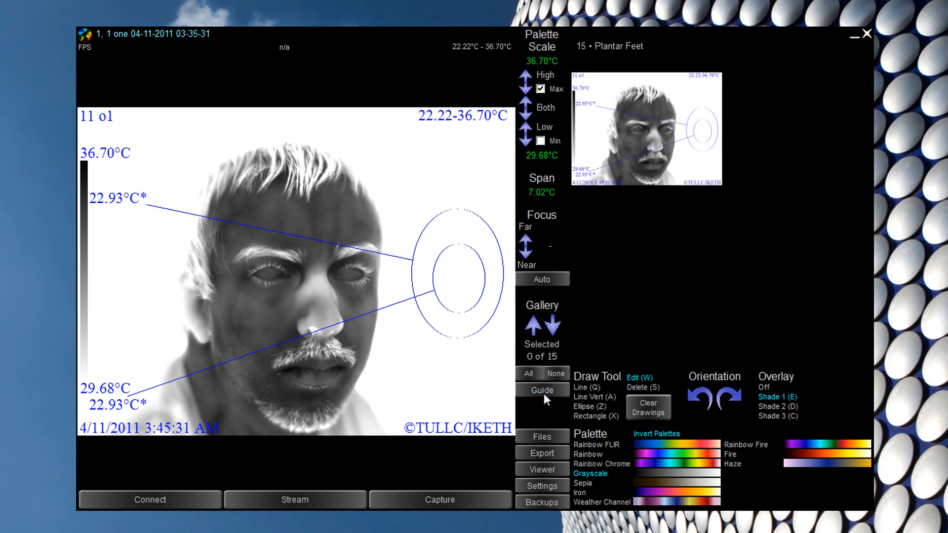
pyautogui.scroll(2, 642, 311)
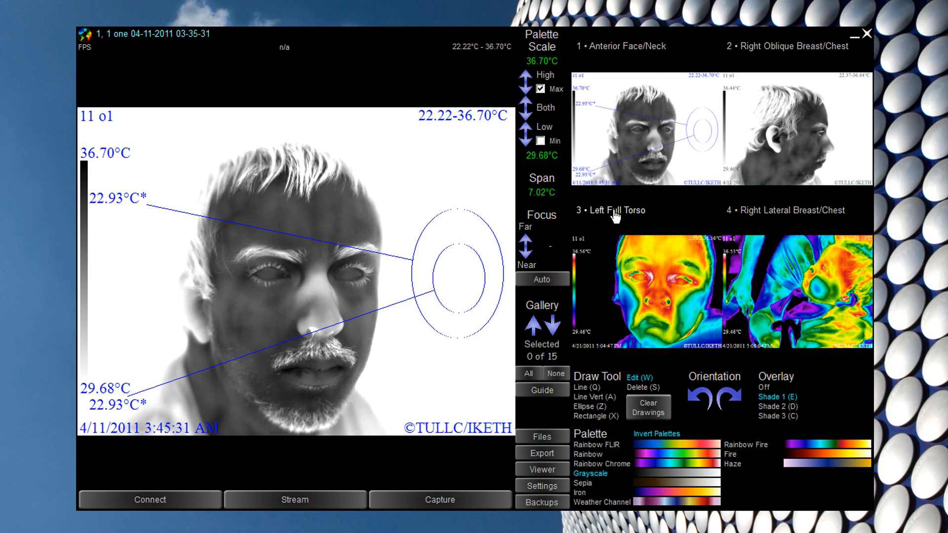
# - Open and close image 1's body-view picker, then select the Anterior Face/Neck thumbnail (1 of 15)
pyautogui.click(626, 52)
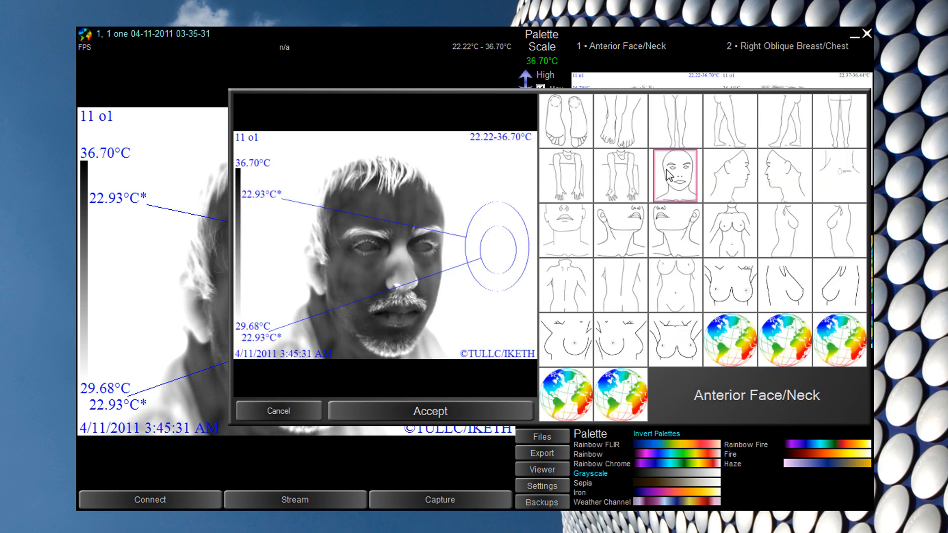
pyautogui.click(669, 176)
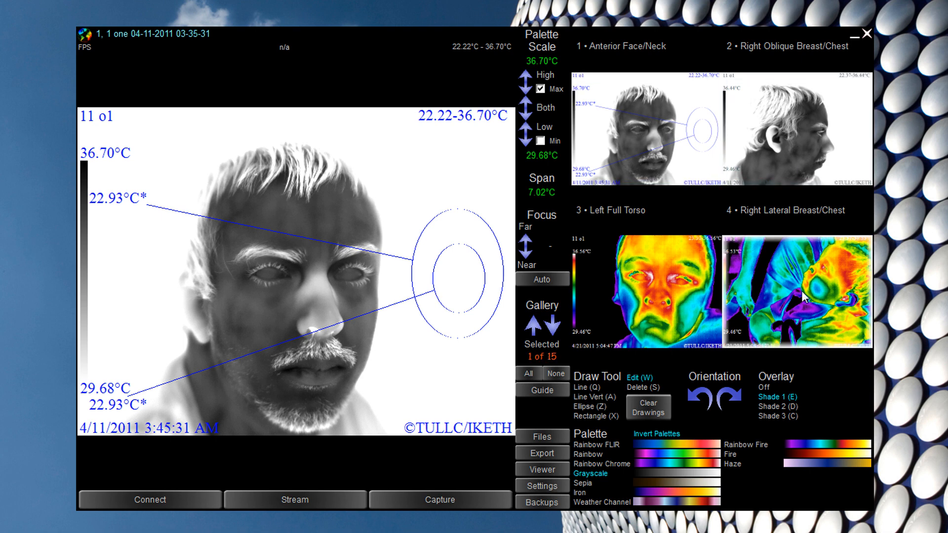
pyautogui.click(689, 142)
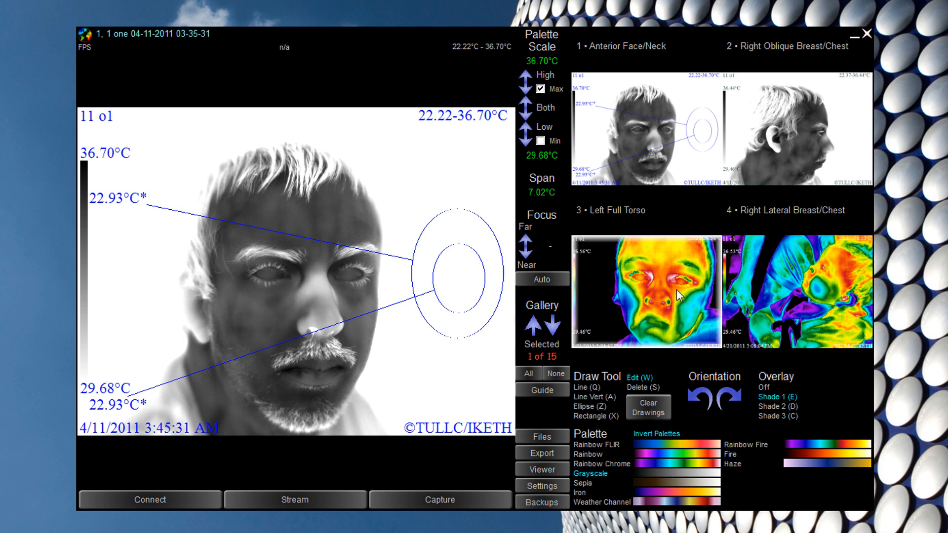
# - Extend the gallery selection to include images 1 through 4
pyautogui.click(675, 128)
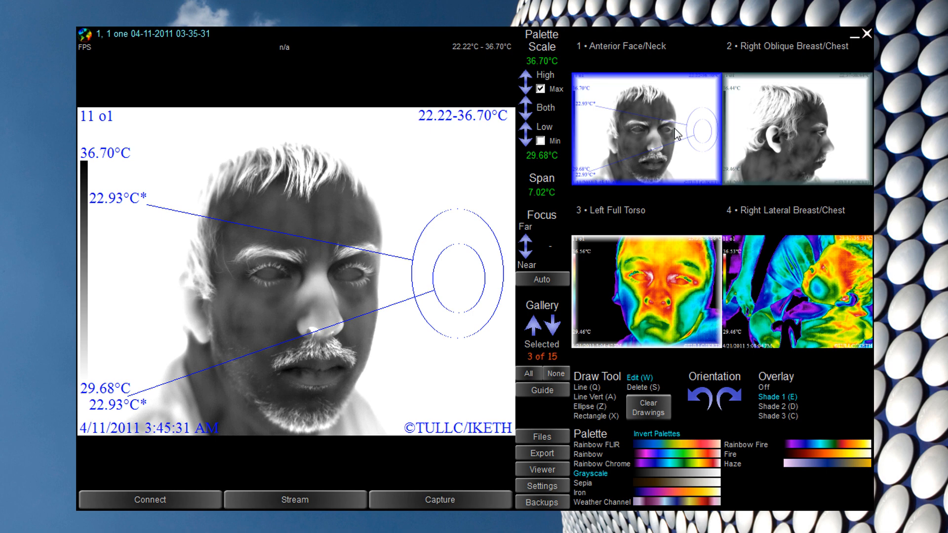
pyautogui.click(813, 273)
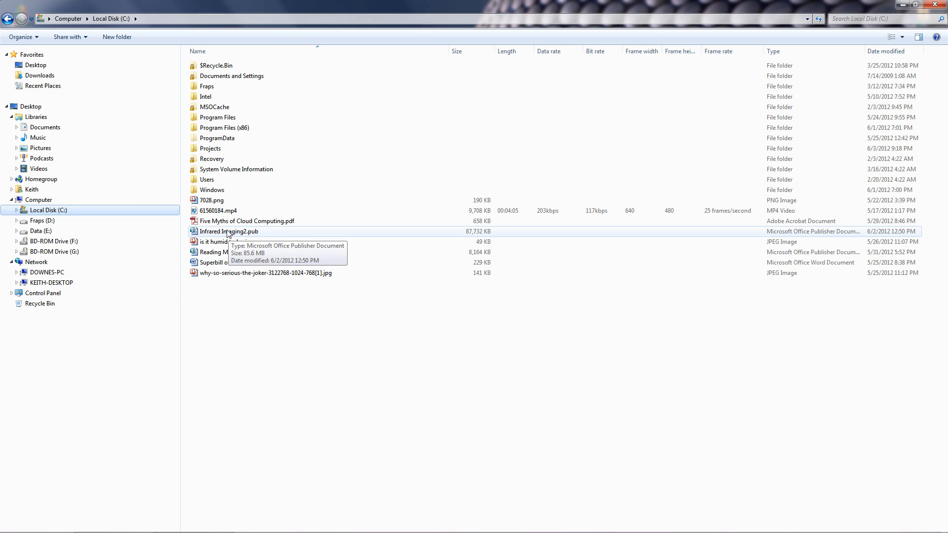
# - Select the range from Infrared Imaging2.pub to Superbill or Invoice.docx, then exclude Reading Manual.pub
pyautogui.click(228, 233)
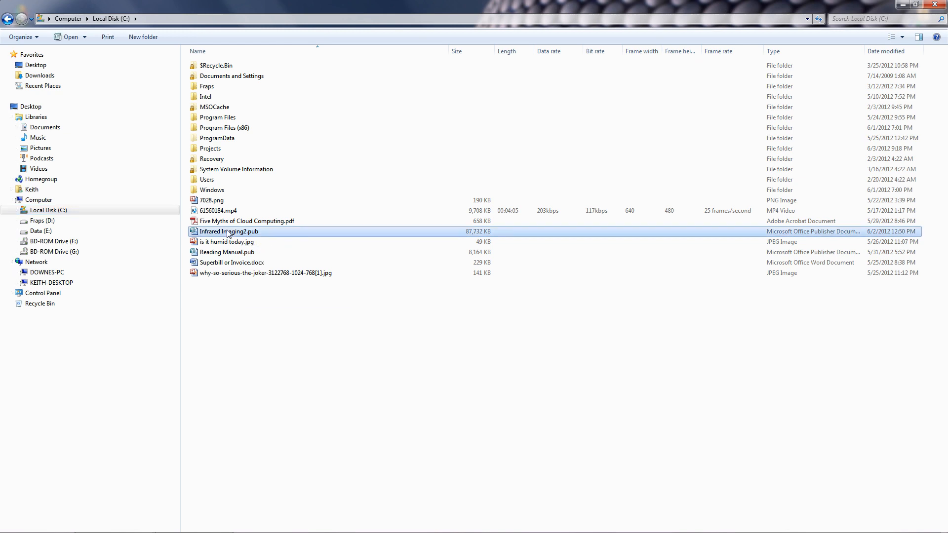
pyautogui.keyDown('shift'); pyautogui.click(244, 264); pyautogui.keyUp('shift')
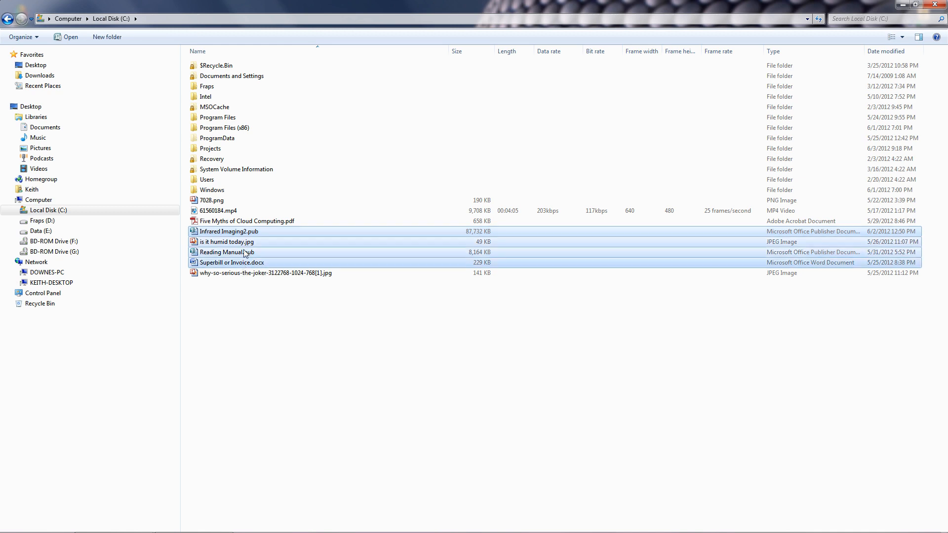
pyautogui.click(252, 291)
pyautogui.click(237, 234)
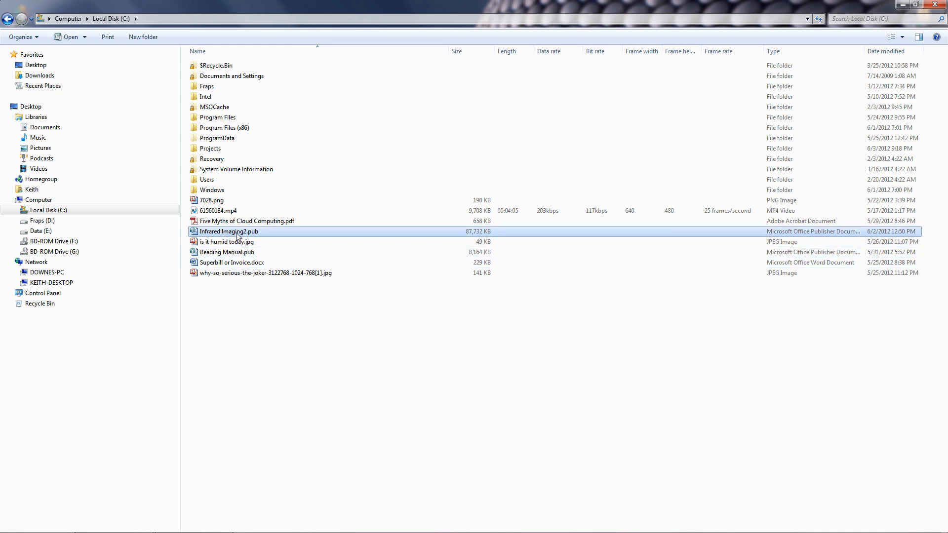
pyautogui.keyDown('ctrl'); pyautogui.click(245, 264); pyautogui.keyUp('ctrl')
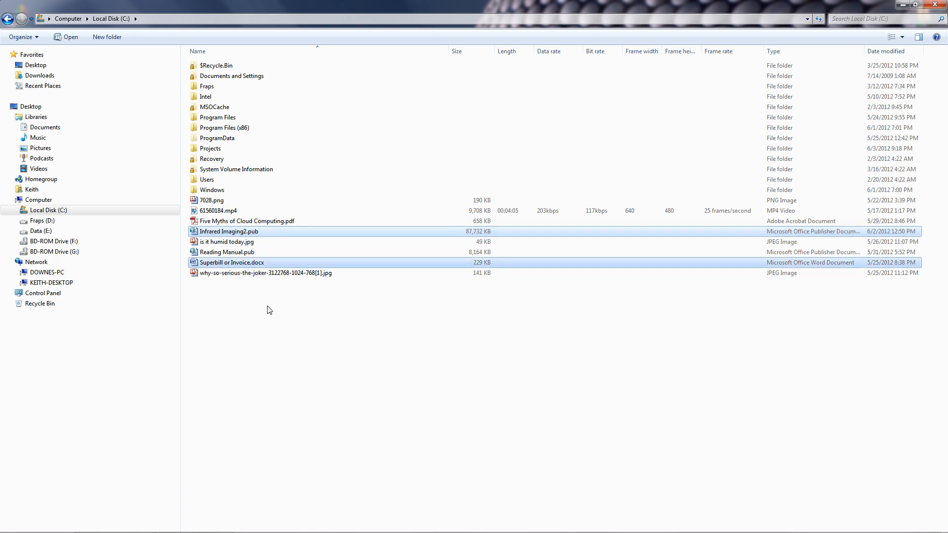
pyautogui.click(233, 232)
pyautogui.keyDown('shift'); pyautogui.click(244, 264); pyautogui.keyUp('shift')
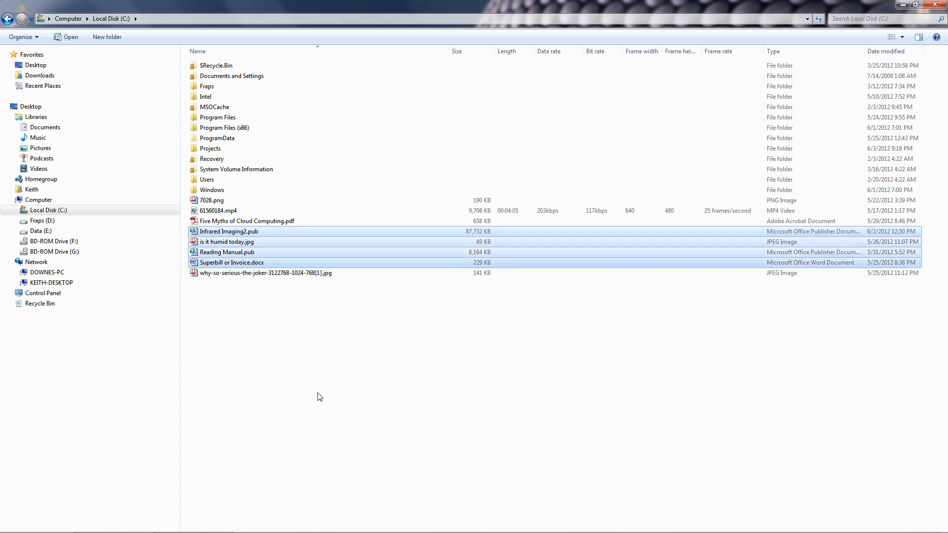
pyautogui.keyDown('ctrl'); pyautogui.click(239, 253); pyautogui.keyUp('ctrl')
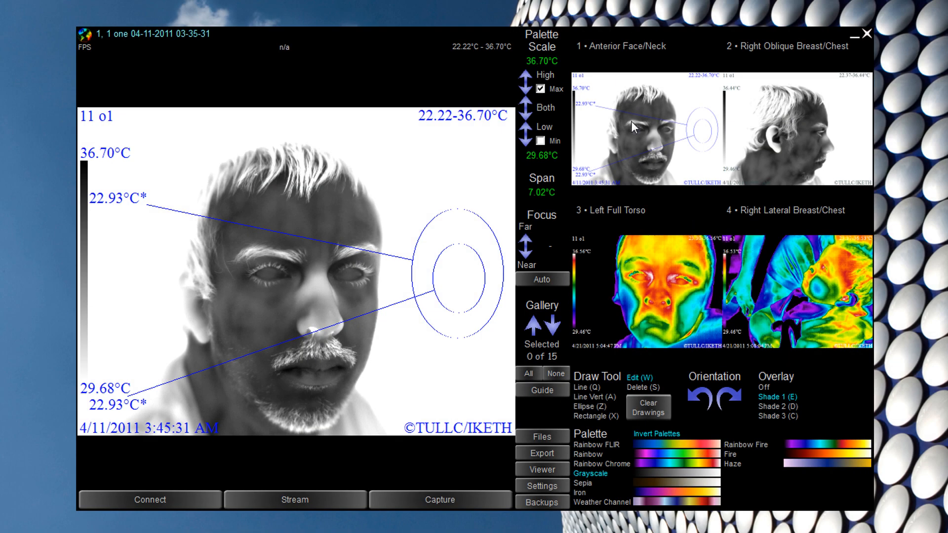
# - Select gallery thumbnails 1 through 6, then deselect thumbnail 5
pyautogui.scroll(-1, 645, 147)
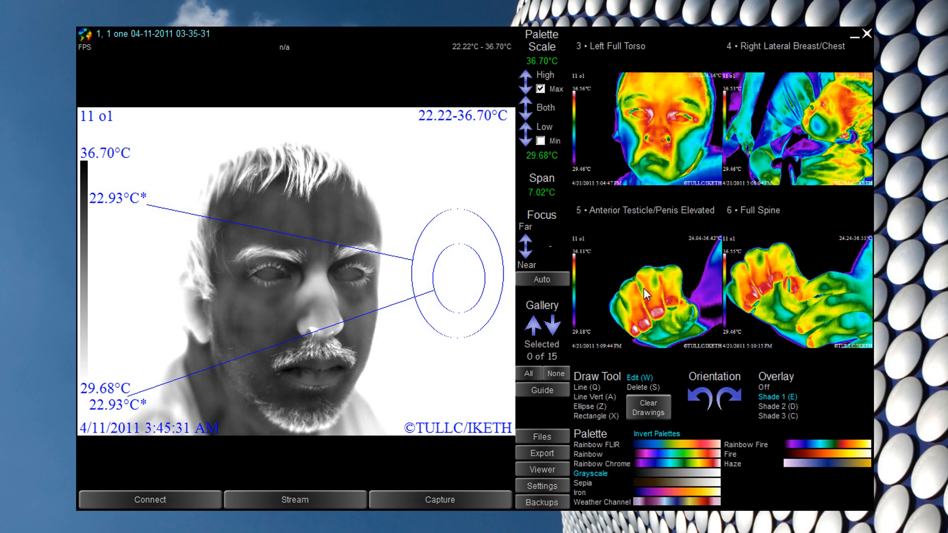
pyautogui.scroll(1, 636, 292)
pyautogui.click(626, 105)
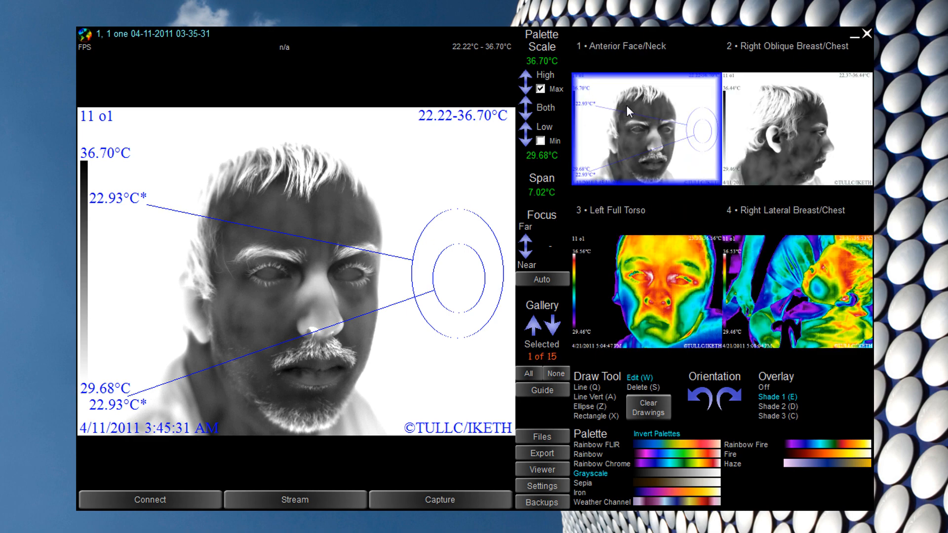
pyautogui.scroll(-1, 764, 222)
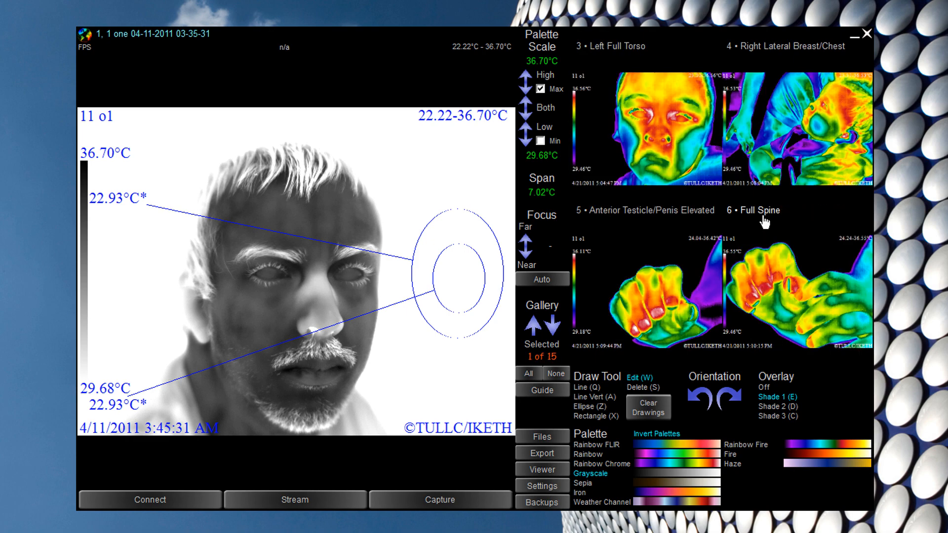
pyautogui.click(788, 289)
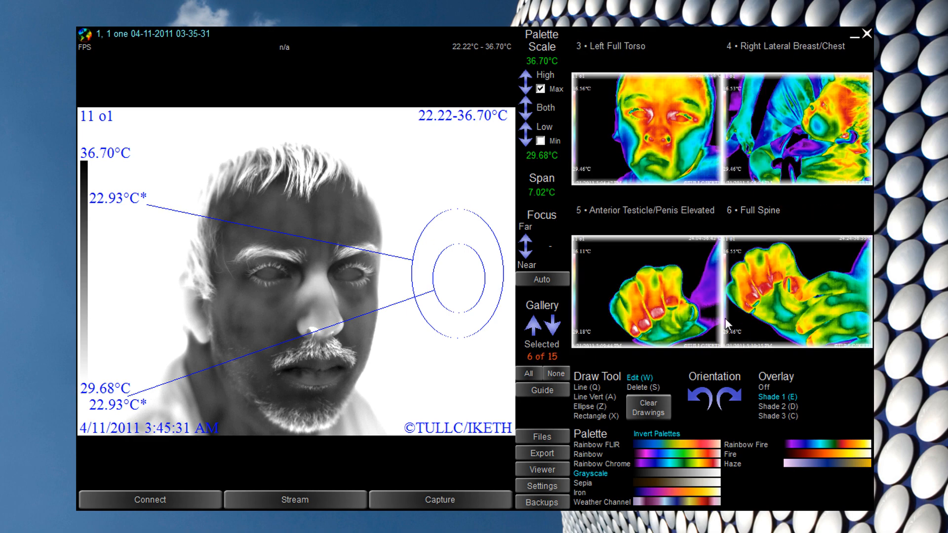
pyautogui.click(626, 275)
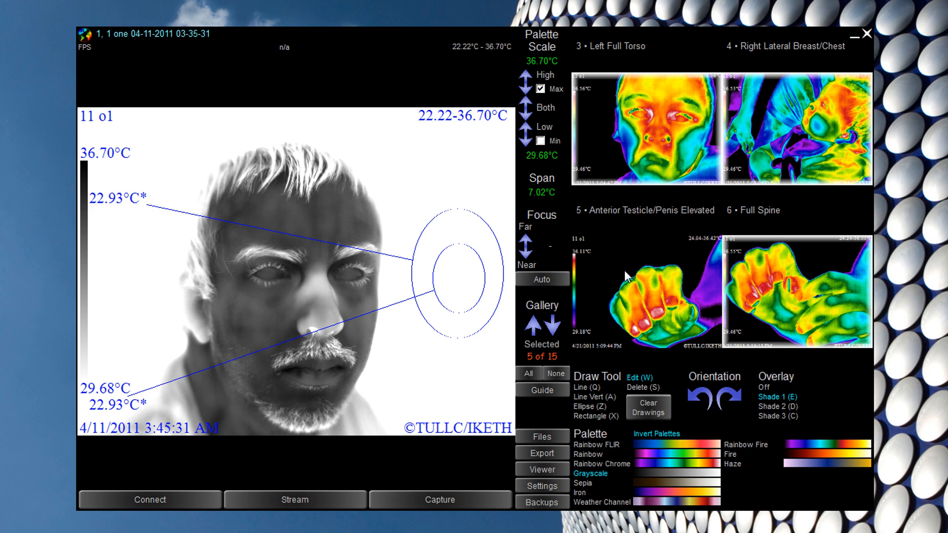
pyautogui.scroll(1, 687, 255)
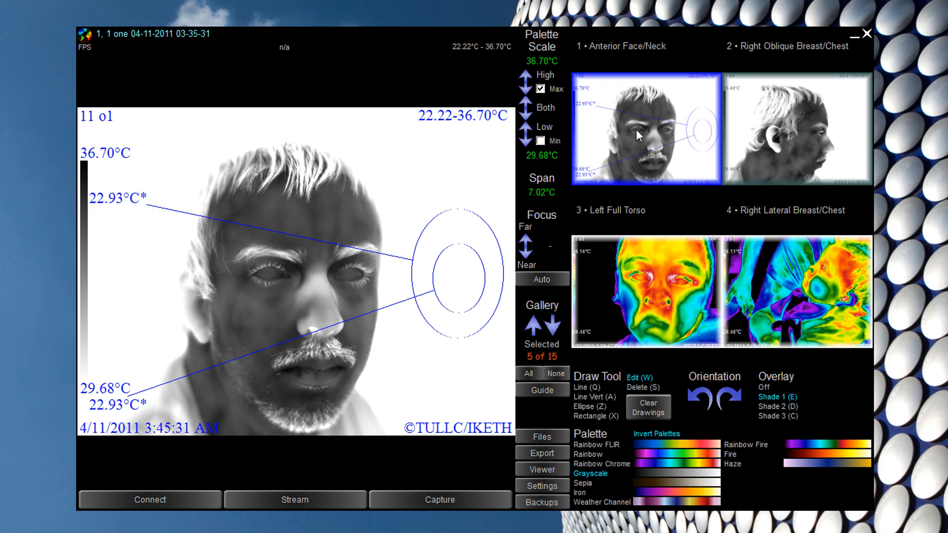
pyautogui.scroll(-1, 686, 264)
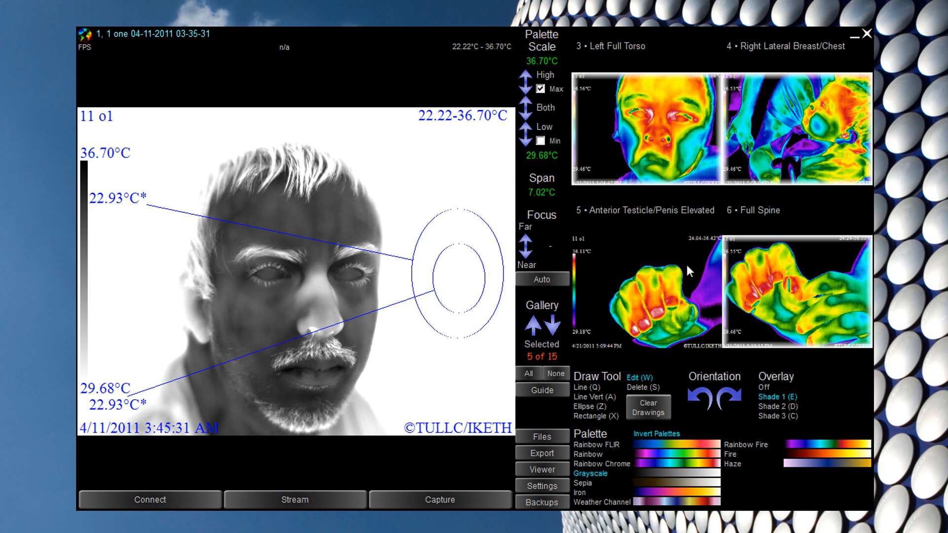
# - Load image 3, shift its temperature scale lower, and try several palettes before settling on Rainbow Chrome
pyautogui.click(660, 127)
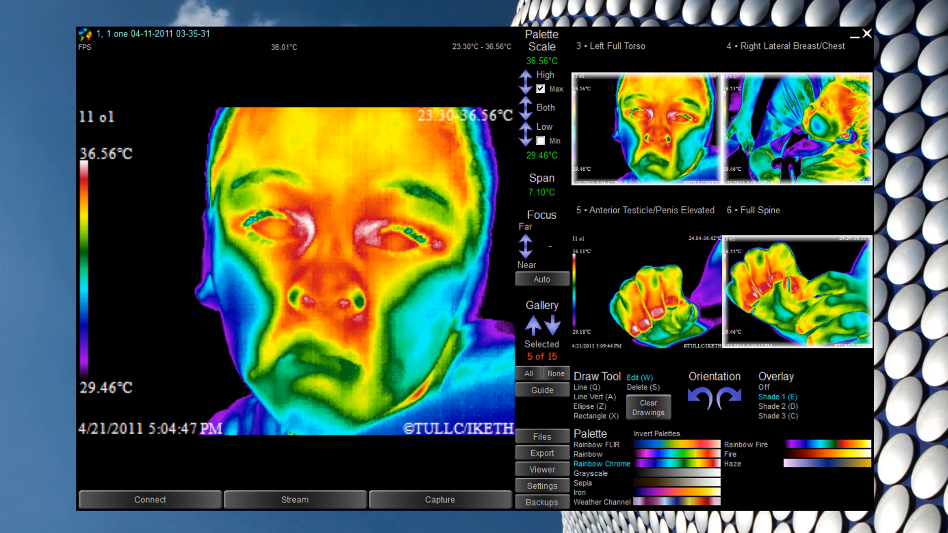
pyautogui.click(526, 114)
pyautogui.click(527, 115)
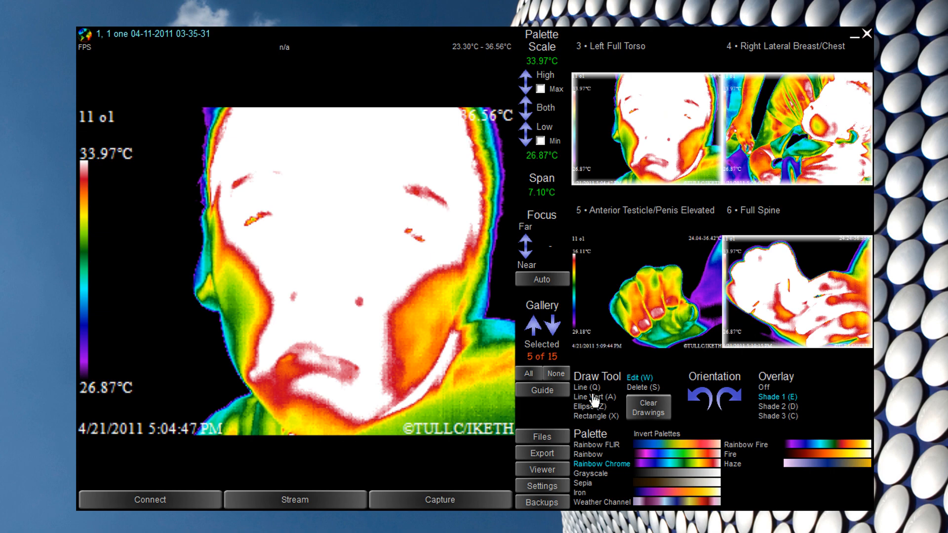
pyautogui.click(591, 475)
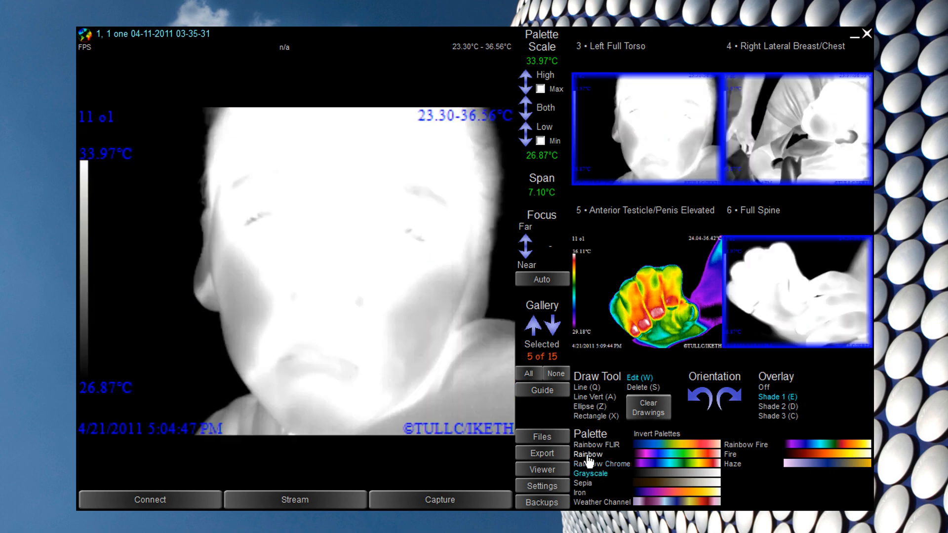
pyautogui.click(588, 445)
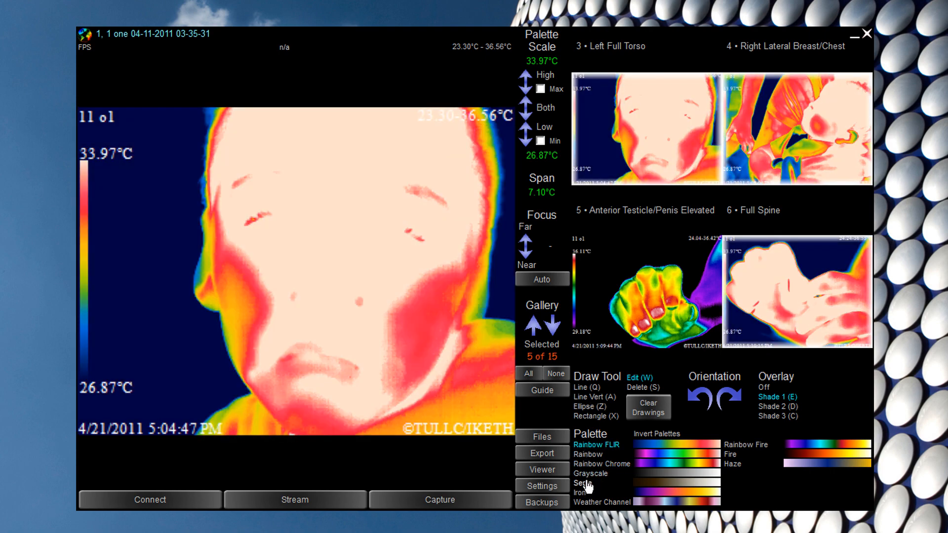
pyautogui.click(588, 483)
pyautogui.click(583, 493)
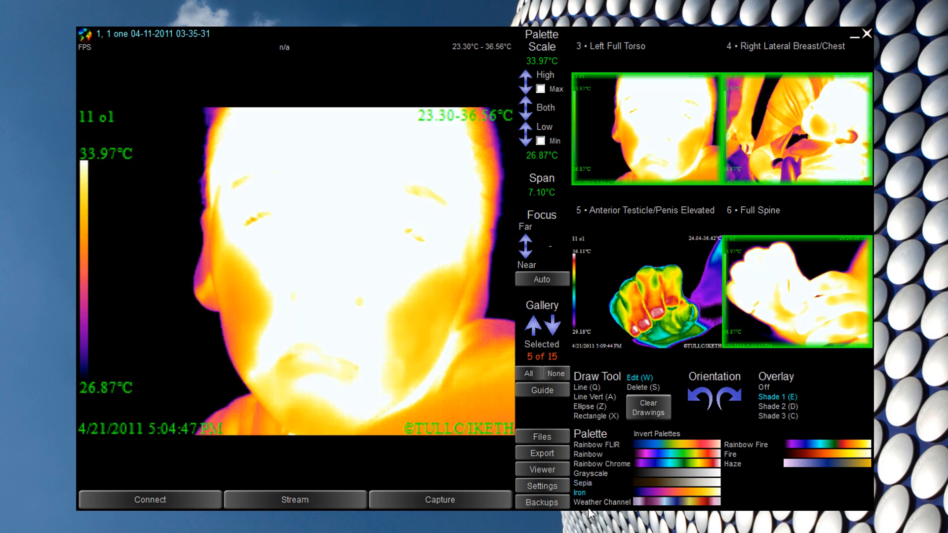
pyautogui.click(594, 503)
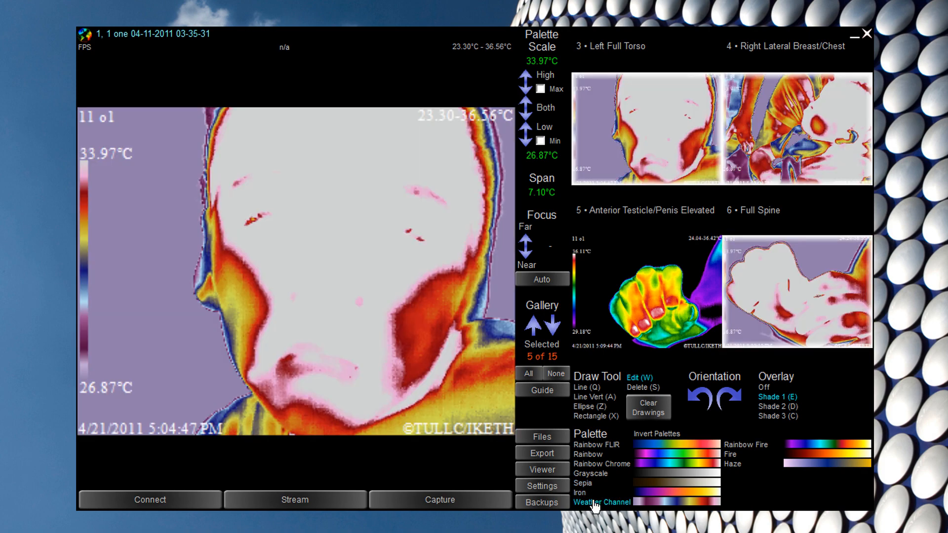
pyautogui.click(593, 466)
# - Turn Invert Palettes off and set the overlay to brightest Shade 1 after previewing Shade 3
pyautogui.click(647, 436)
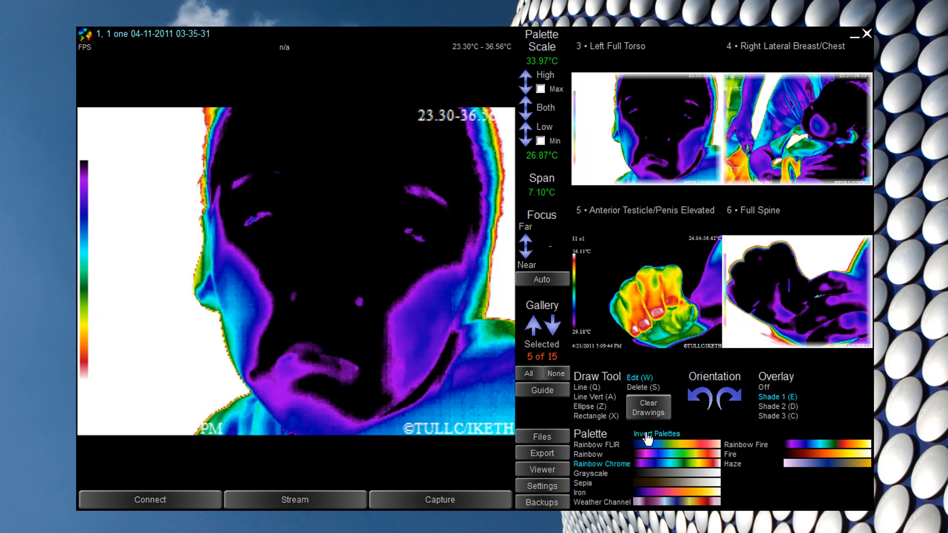
pyautogui.click(647, 435)
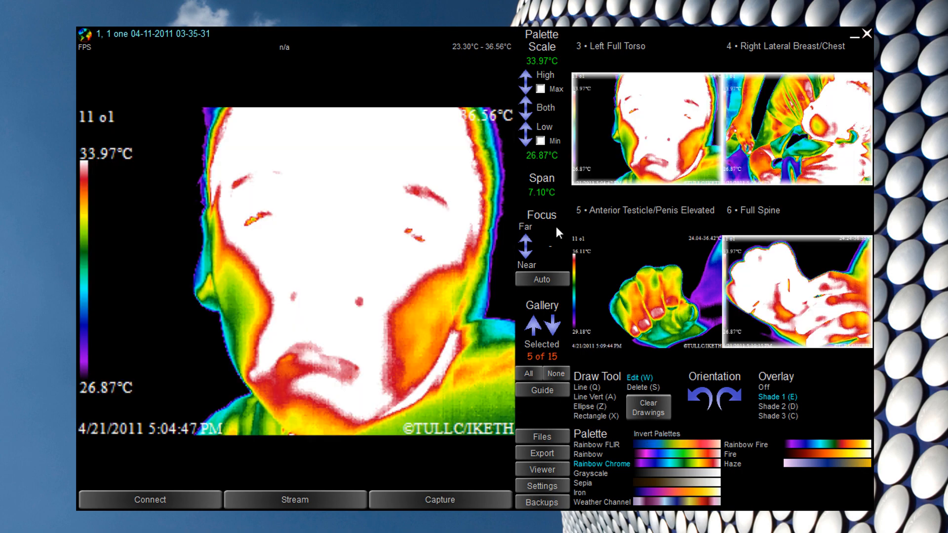
pyautogui.click(785, 418)
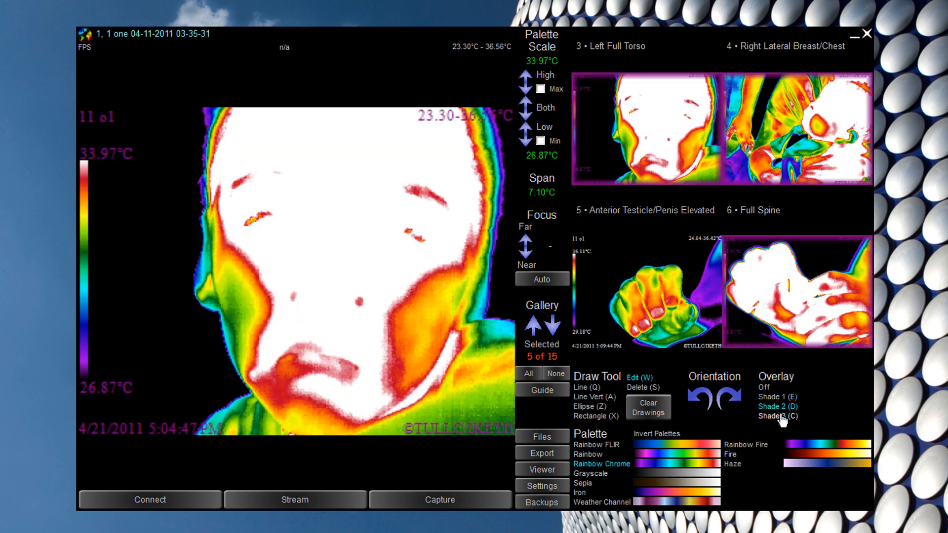
pyautogui.click(768, 397)
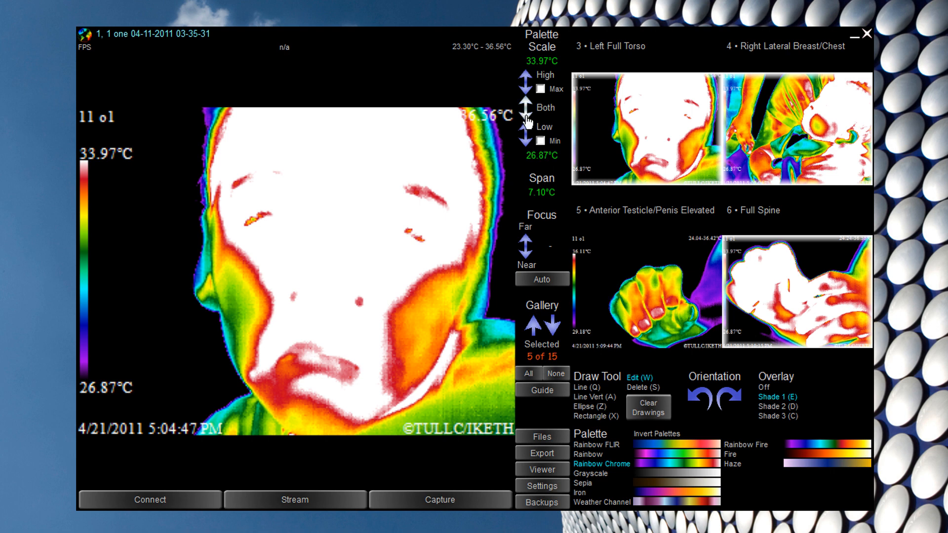
# - Set the scale's high end to Max, raise the Low limit, open Anterior Face/Neck, and lower both limits
pyautogui.click(540, 89)
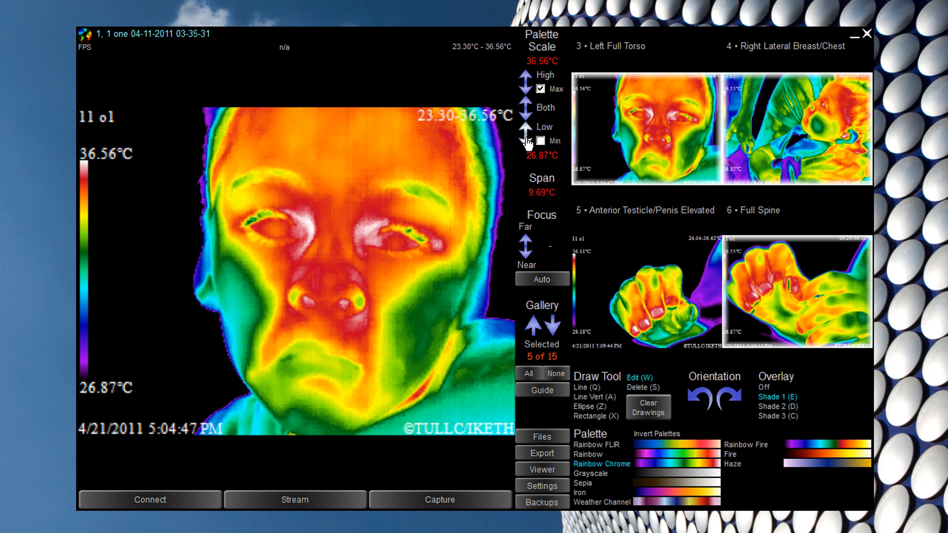
pyautogui.moveTo(527, 139); pyautogui.dragTo(527, 107)
pyautogui.scroll(2, 669, 194)
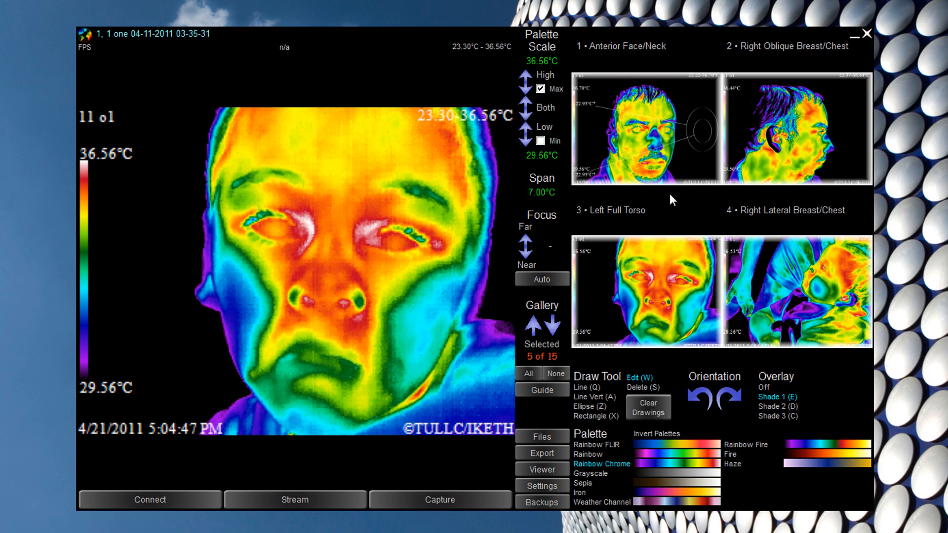
pyautogui.click(666, 120)
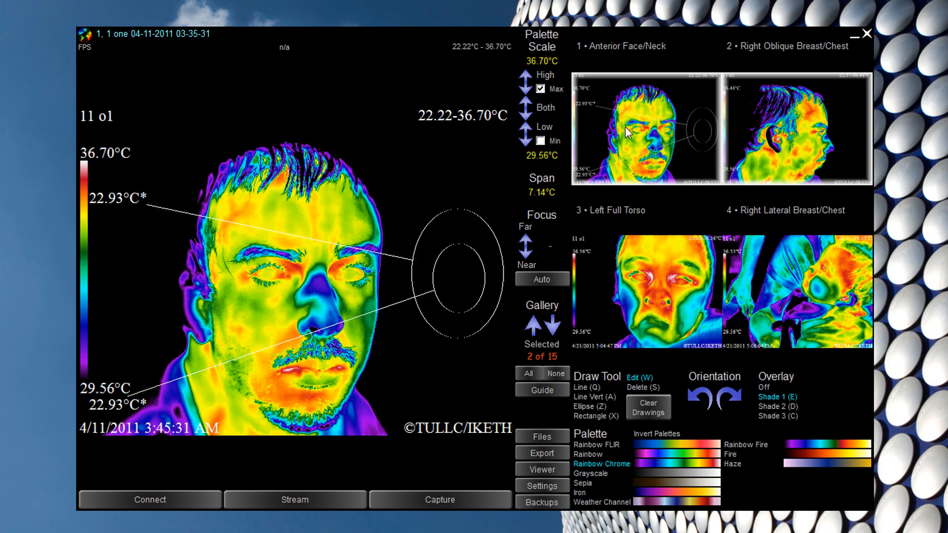
pyautogui.moveTo(525, 108); pyautogui.dragTo(526, 115)
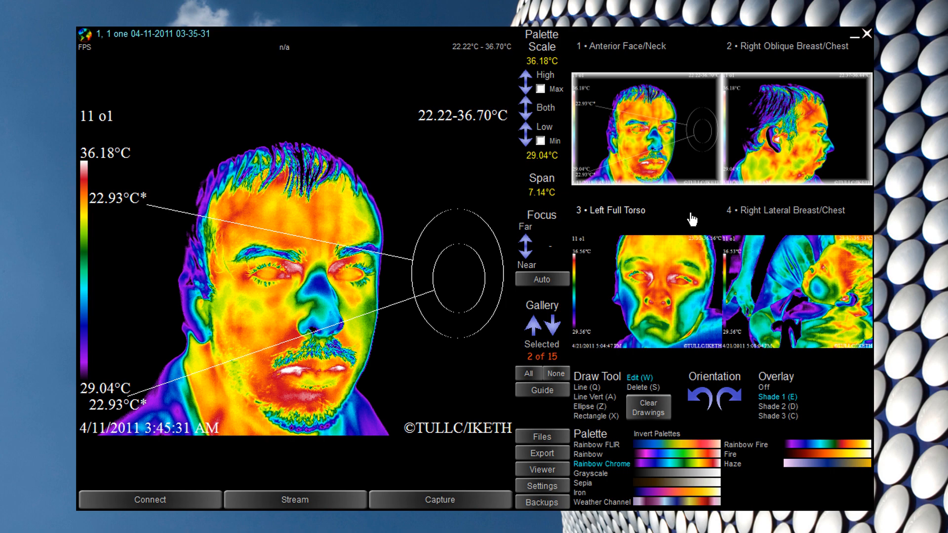
# - Delete the Plantar Feet image and Spot images 14 and 13, confirming each with Yes
pyautogui.scroll(-6, 683, 246)
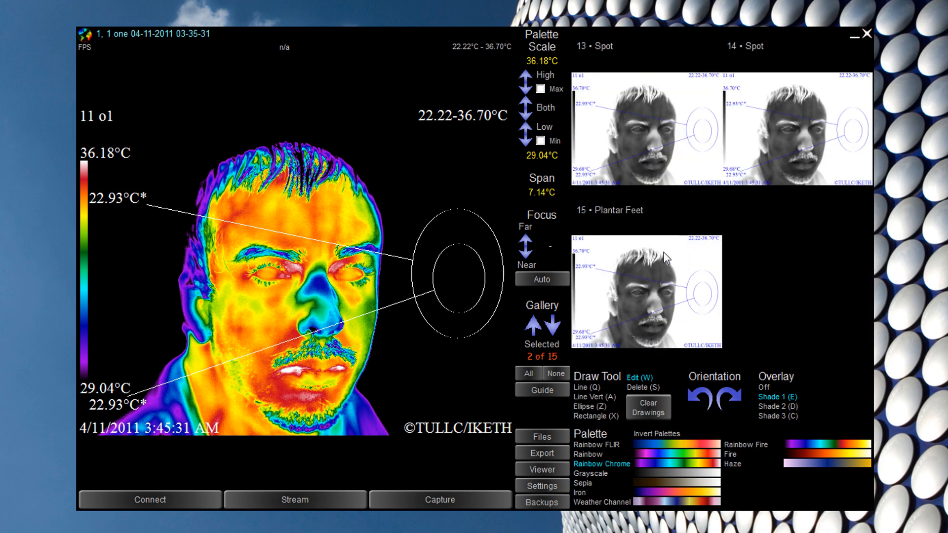
pyautogui.press('Delete')
pyautogui.click(444, 333)
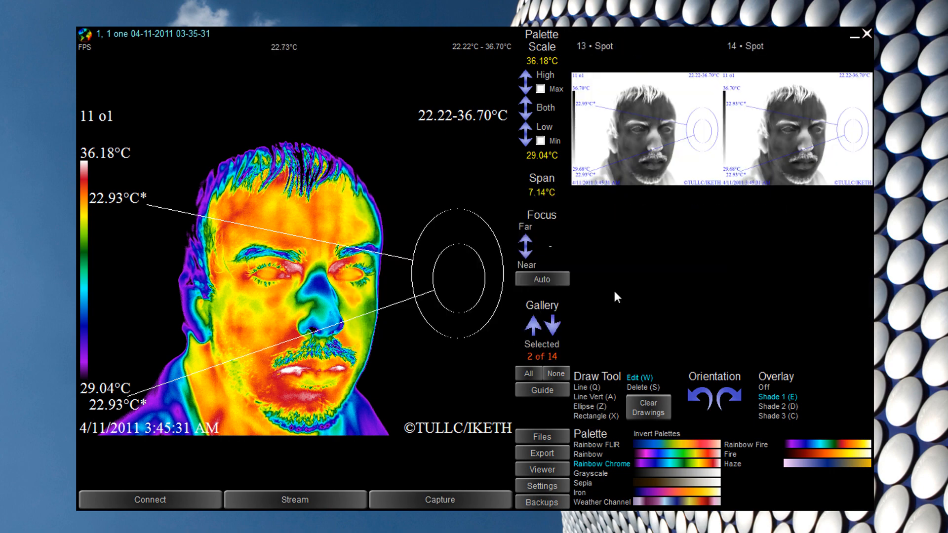
pyautogui.click(783, 132)
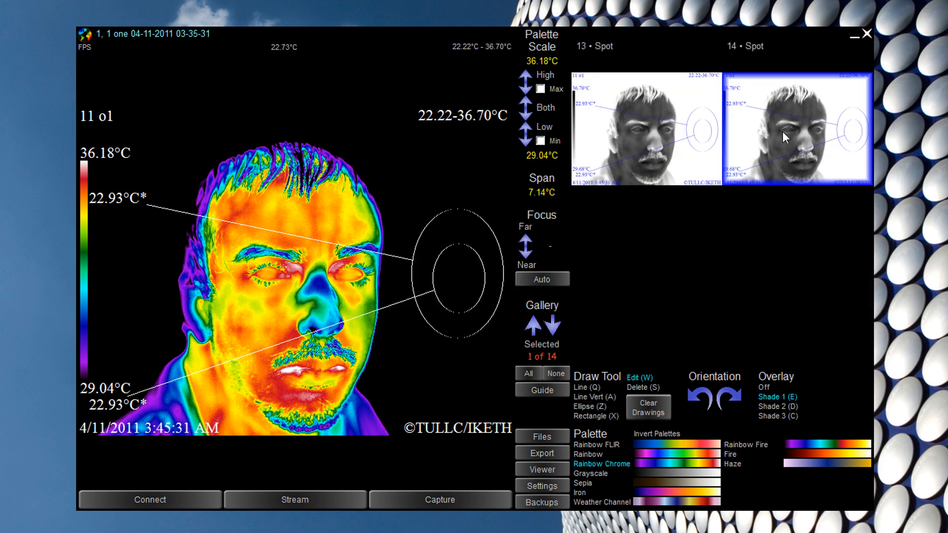
pyautogui.press('Delete')
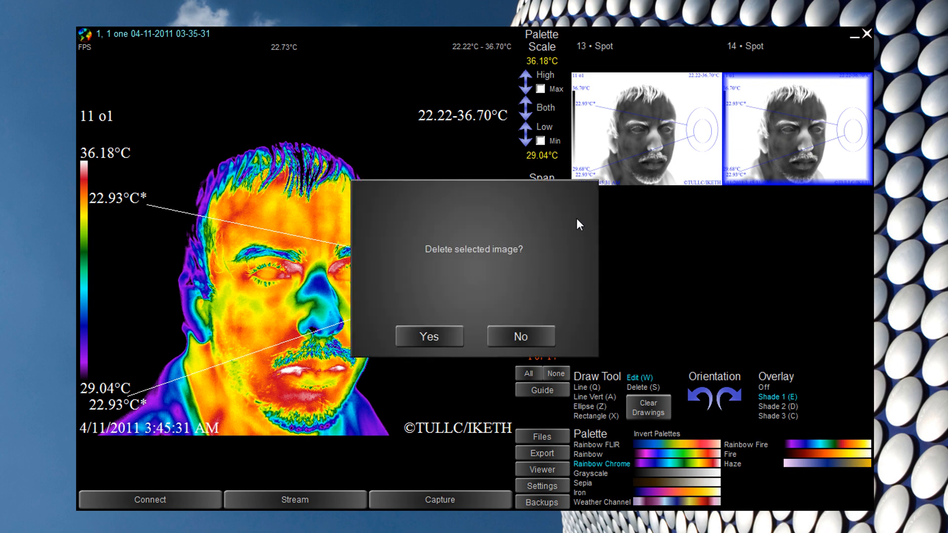
pyautogui.click(429, 336)
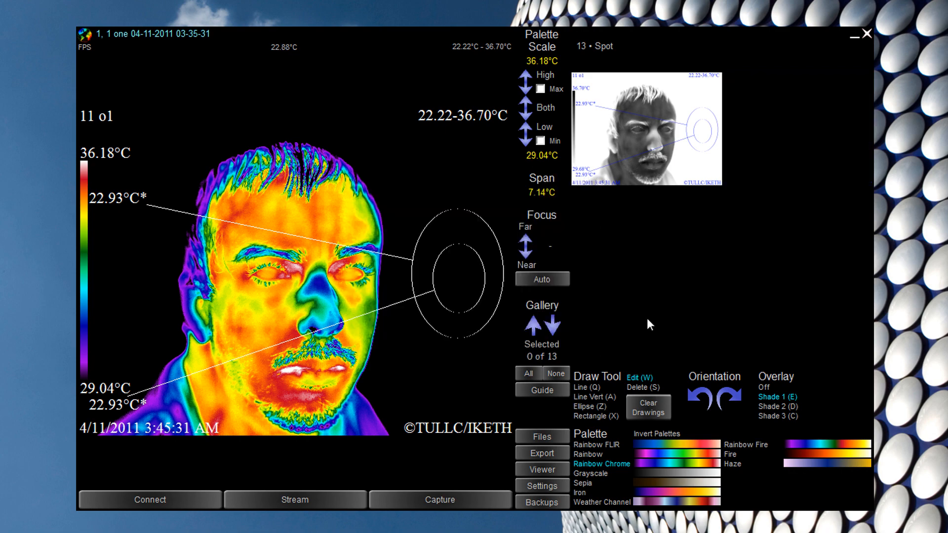
pyautogui.click(643, 389)
pyautogui.click(652, 133)
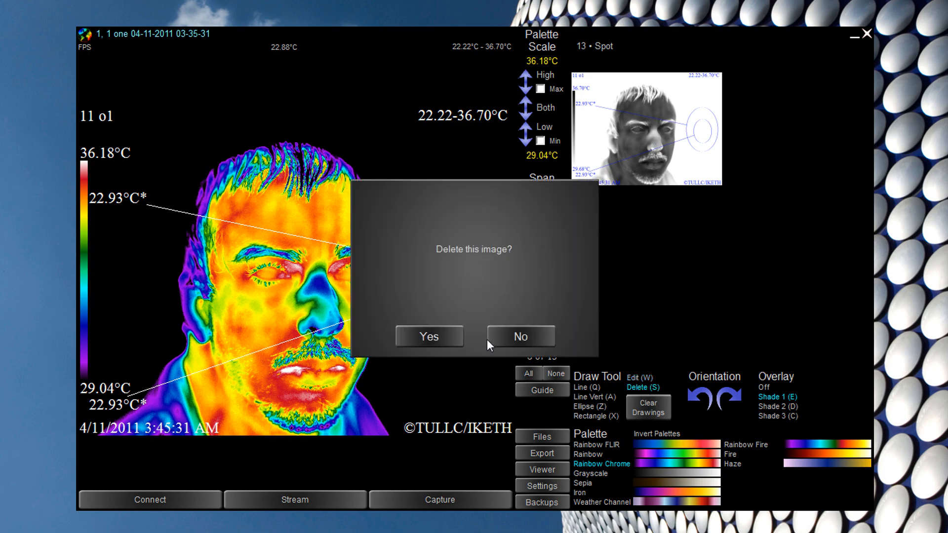
pyautogui.click(448, 336)
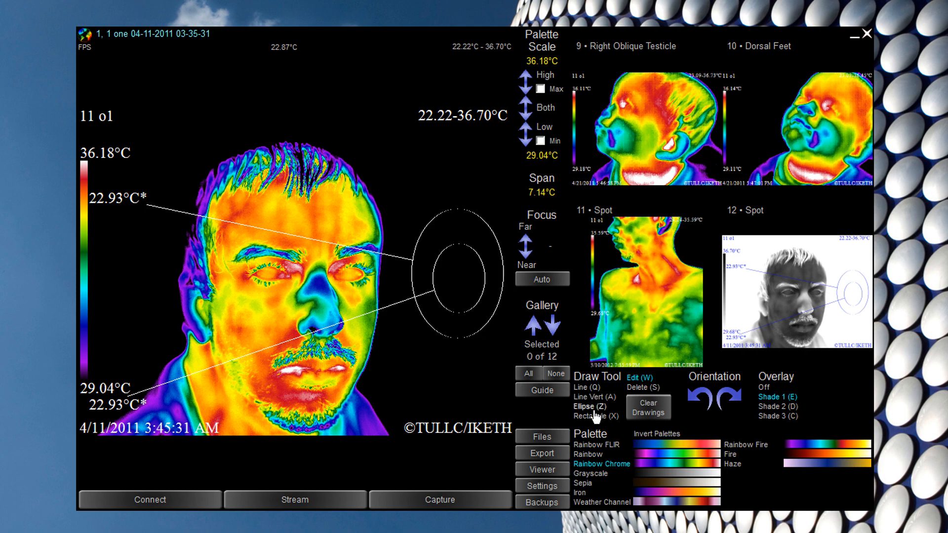
# - Draw a diagonal line across the face and a vertical line beside it
pyautogui.scroll(2, 686, 278)
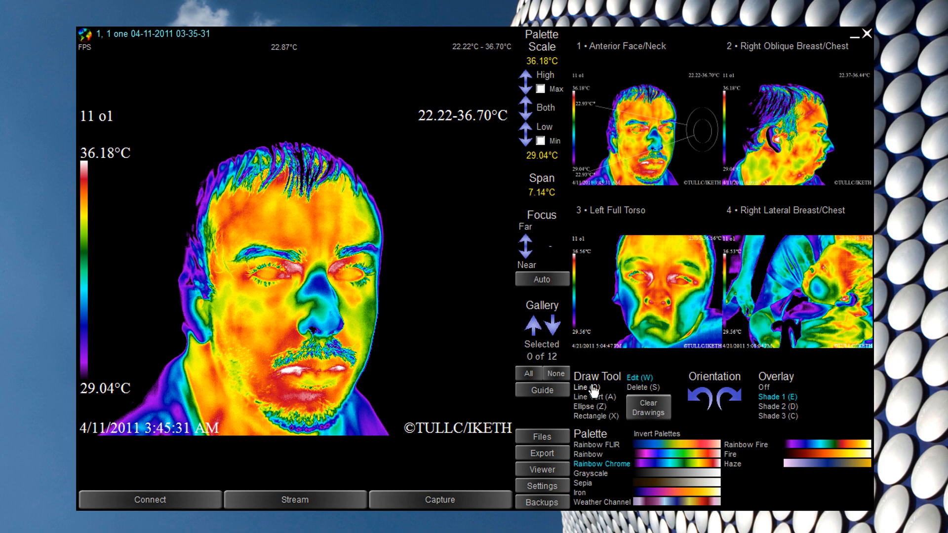
pyautogui.click(588, 407)
pyautogui.click(594, 396)
pyautogui.press('q')
pyautogui.moveTo(168, 145)
pyautogui.mouseDown()
pyautogui.moveTo(434, 341)
pyautogui.moveTo(463, 156)
pyautogui.moveTo(438, 394)
pyautogui.mouseUp()
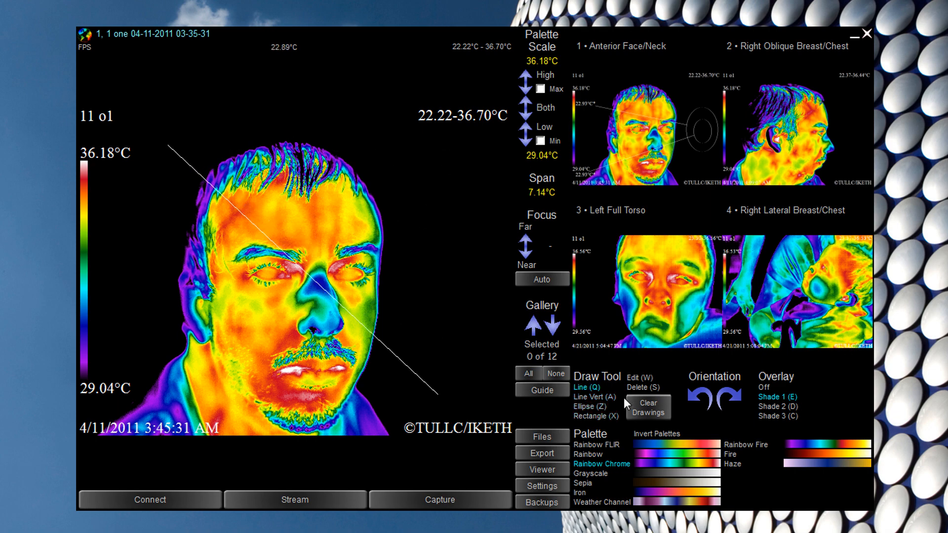
pyautogui.press('a')
pyautogui.moveTo(397, 162)
pyautogui.mouseDown()
pyautogui.moveTo(397, 349)
pyautogui.moveTo(396, 206)
pyautogui.moveTo(396, 311)
pyautogui.mouseUp()
# - Draw a measurement circle right of the vertical line, reposition it, and pull out a second below
pyautogui.press('z')
pyautogui.moveTo(410, 193)
pyautogui.mouseDown()
pyautogui.moveTo(472, 292)
pyautogui.moveTo(488, 271)
pyautogui.mouseUp()
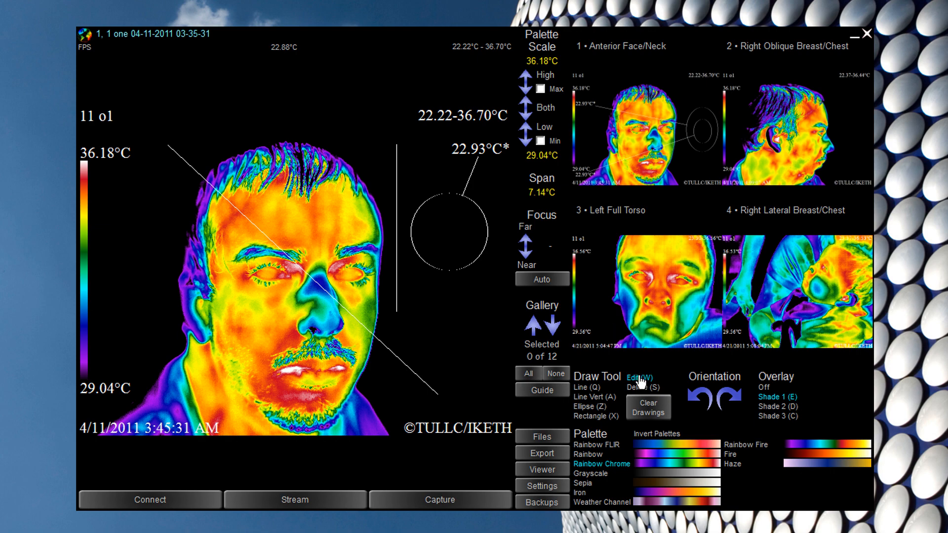
pyautogui.moveTo(449, 232)
pyautogui.mouseDown()
pyautogui.moveTo(435, 288)
pyautogui.moveTo(434, 205)
pyautogui.moveTo(453, 265)
pyautogui.moveTo(452, 240)
pyautogui.mouseUp()
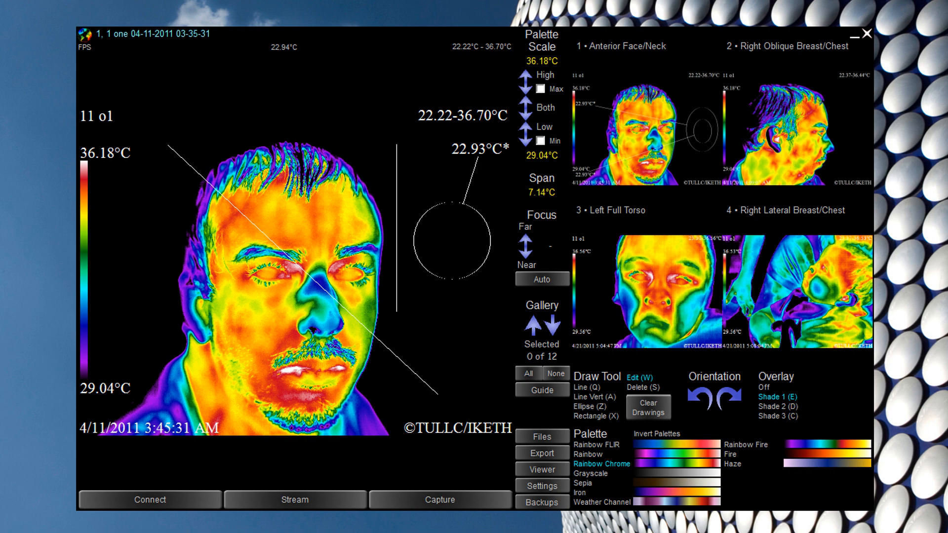
pyautogui.moveTo(452, 240); pyautogui.dragTo(444, 334)
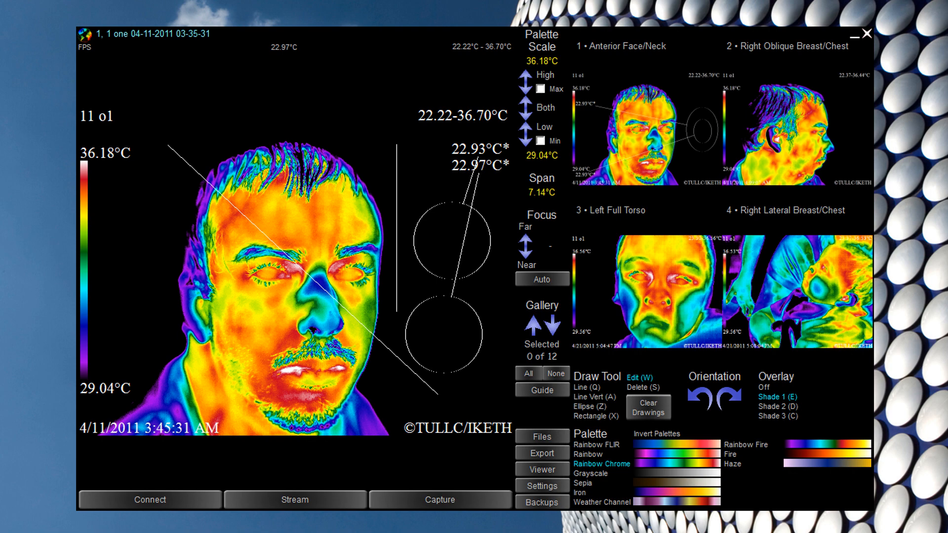
# - Move the Right Oblique Breast/Chest measurement circle up-left, then load the next patient's study with S
pyautogui.click(829, 147)
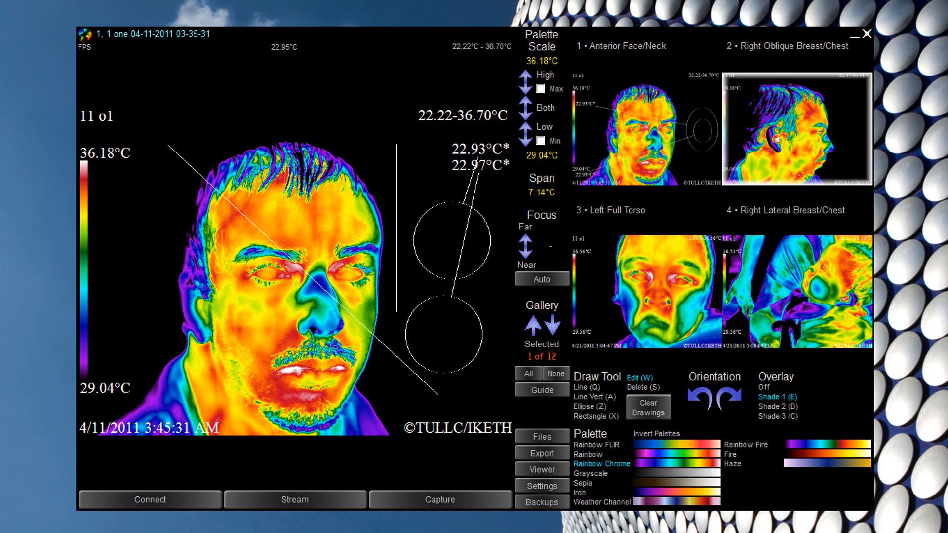
pyautogui.moveTo(455, 272); pyautogui.dragTo(443, 234)
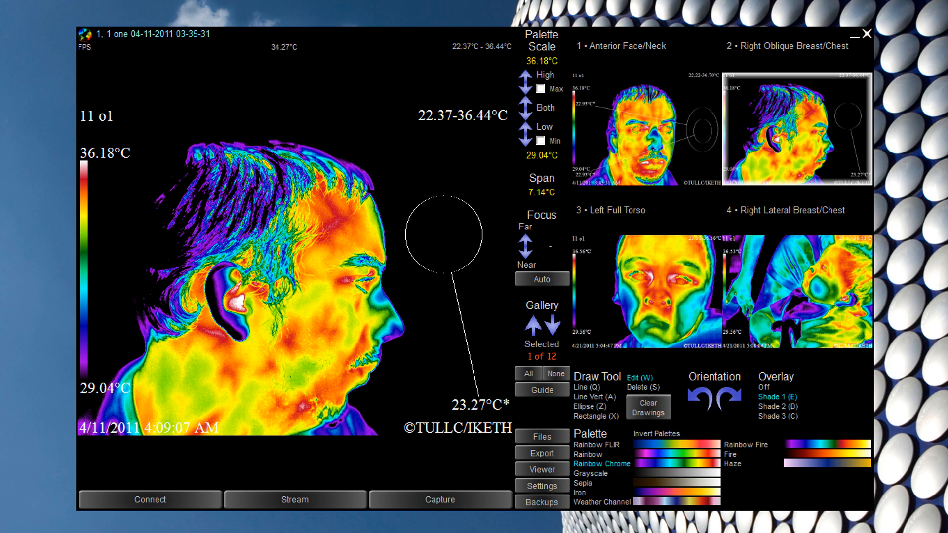
pyautogui.press('s')
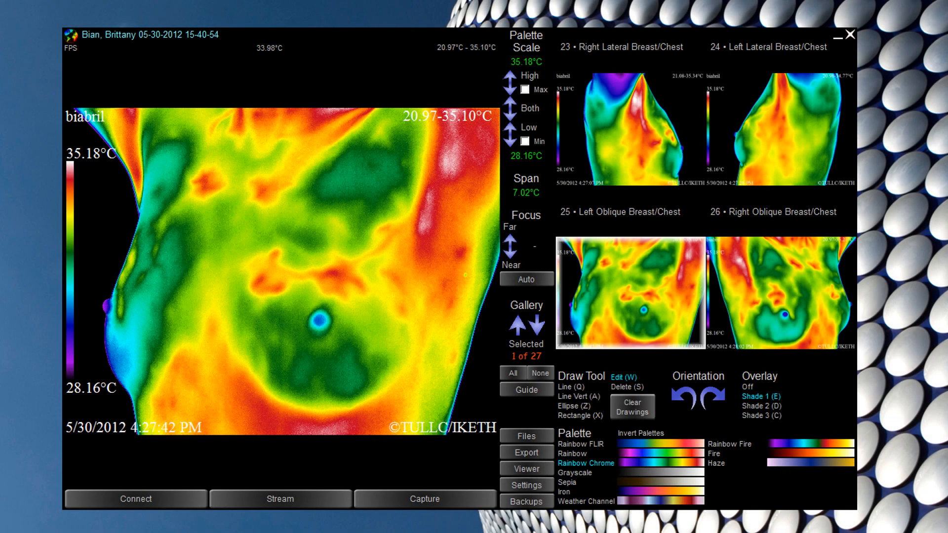
# - Draw a large ellipse around the lower breast and a smaller one around the nipple, then position it
pyautogui.moveTo(249, 252)
pyautogui.mouseDown()
pyautogui.moveTo(389, 402)
pyautogui.moveTo(408, 405)
pyautogui.mouseUp()
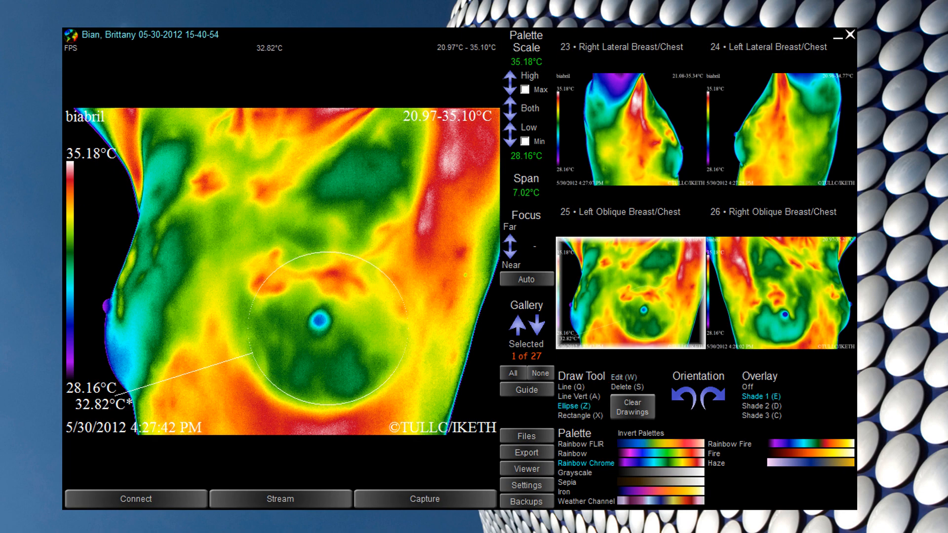
pyautogui.moveTo(297, 297); pyautogui.dragTo(349, 354)
pyautogui.press('w')
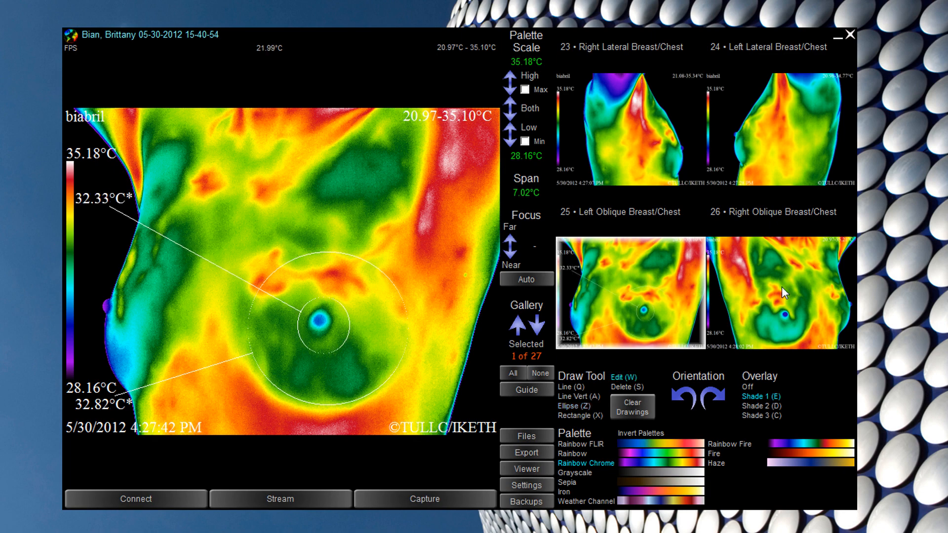
pyautogui.click(782, 287)
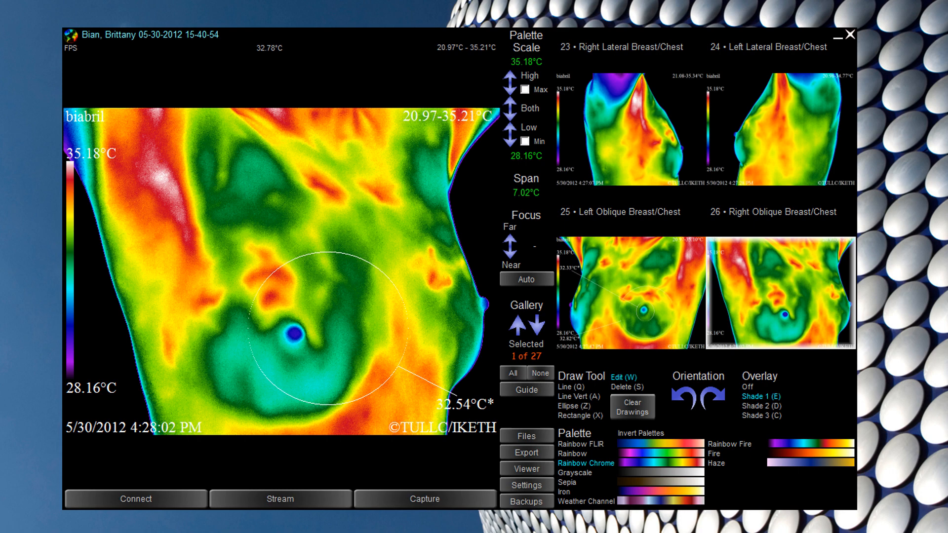
pyautogui.moveTo(331, 327); pyautogui.dragTo(292, 335)
# - Compare with Left Oblique, move the N delta label so it reads fully, then open Left Oblique Breast/Chest
pyautogui.click(636, 289)
pyautogui.click(782, 289)
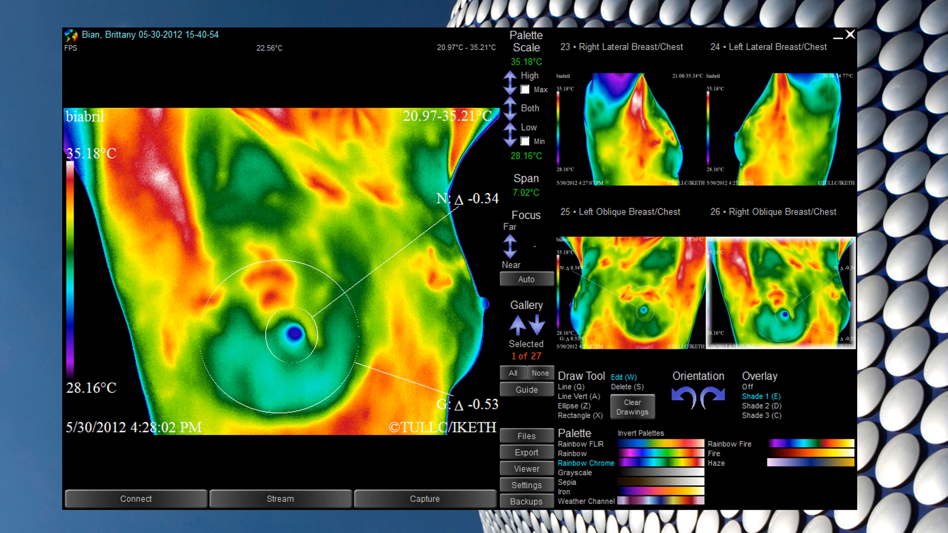
pyautogui.moveTo(469, 199); pyautogui.dragTo(448, 201)
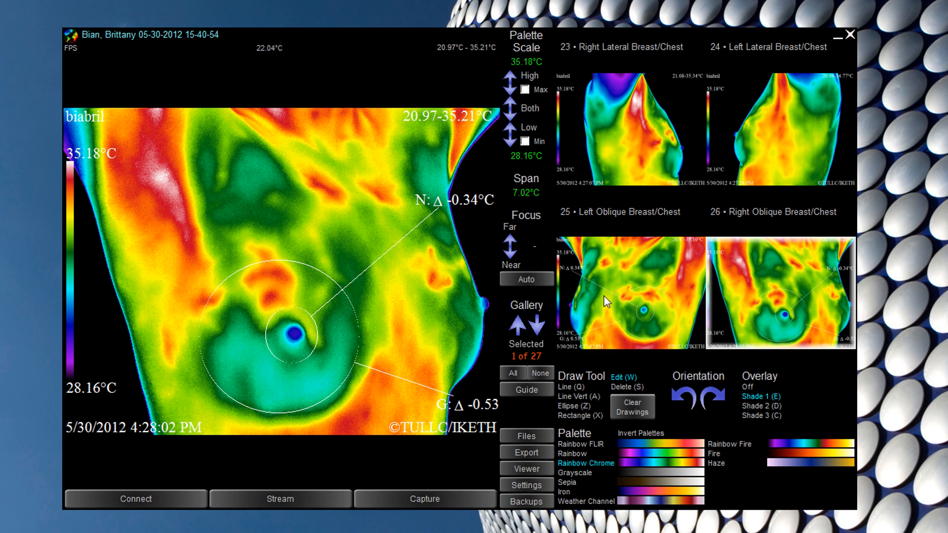
pyautogui.click(646, 296)
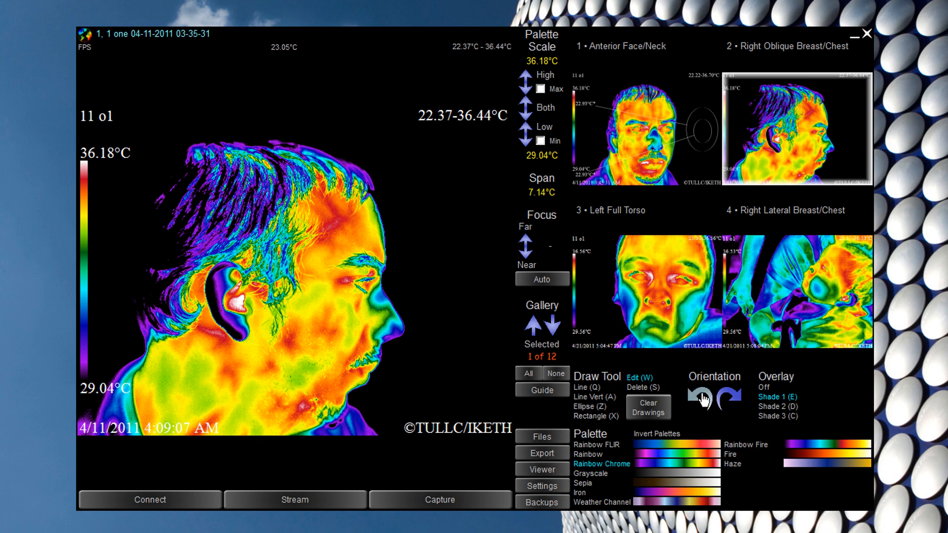
# - Rotate the profile image upright, then set the overlay to Shade 1 after trying darker shades and Off
pyautogui.click(701, 399)
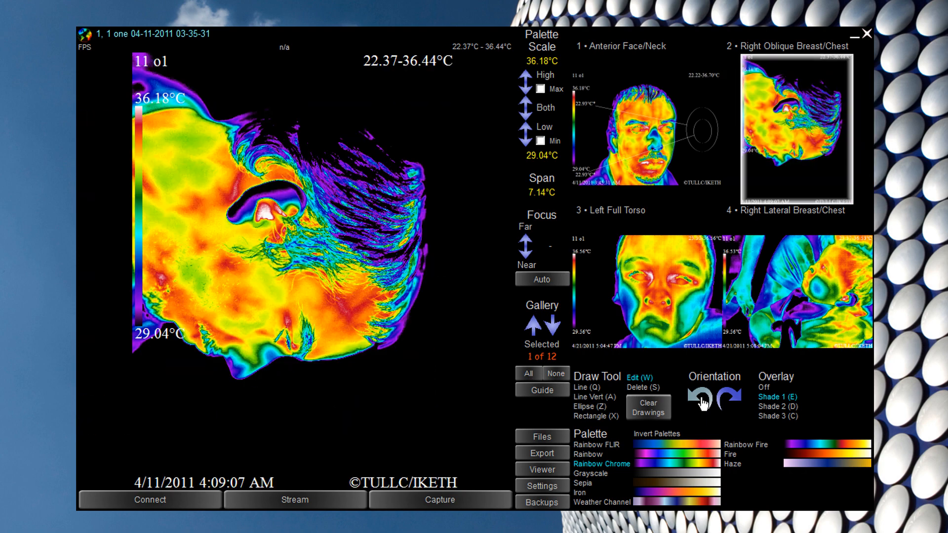
pyautogui.click(701, 399)
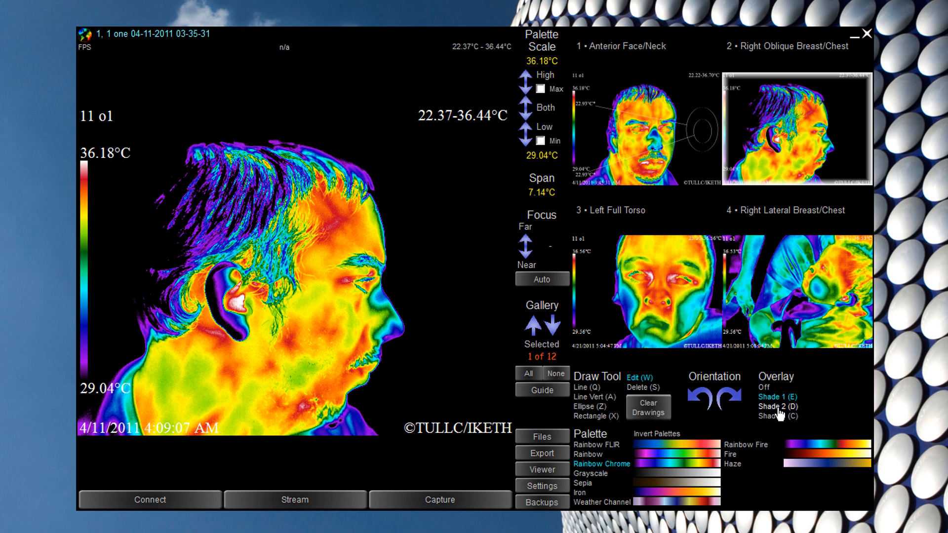
pyautogui.click(778, 408)
pyautogui.click(771, 416)
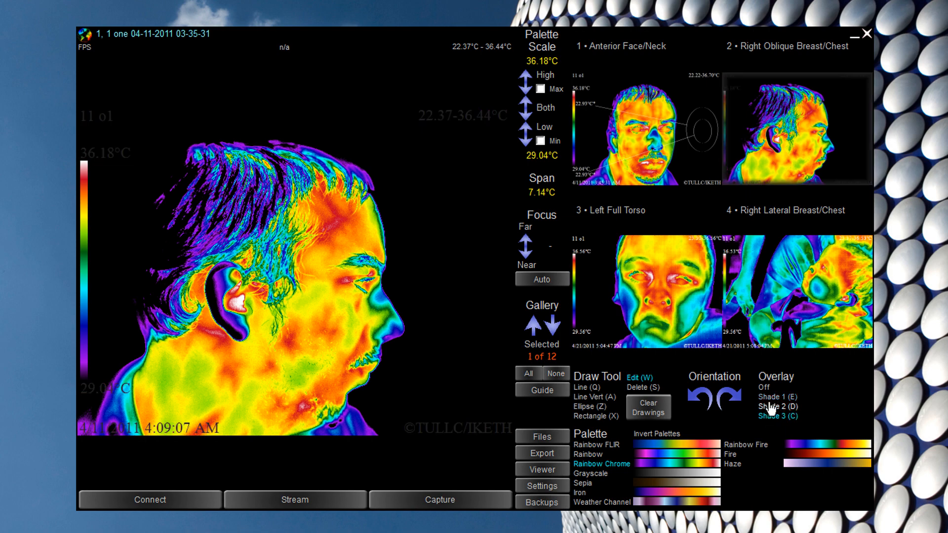
pyautogui.click(773, 406)
pyautogui.click(764, 388)
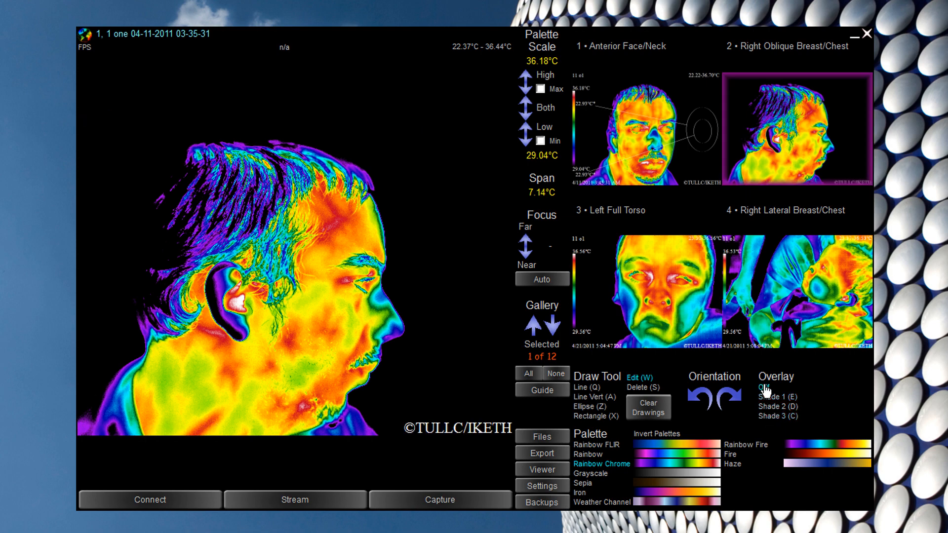
pyautogui.click(766, 397)
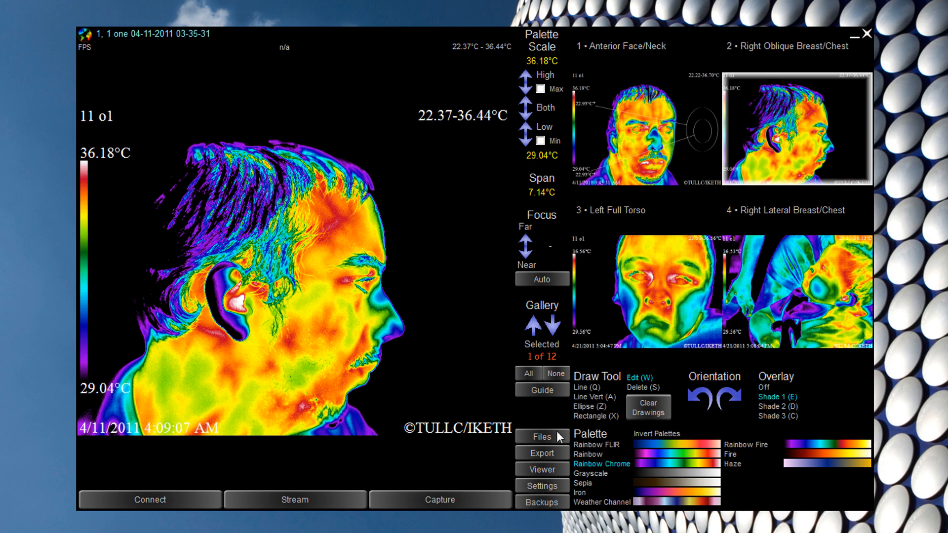
# - Drag is it humid today.jpg from the desktop into Session Files, keep description PE1, and open it
pyautogui.click(557, 433)
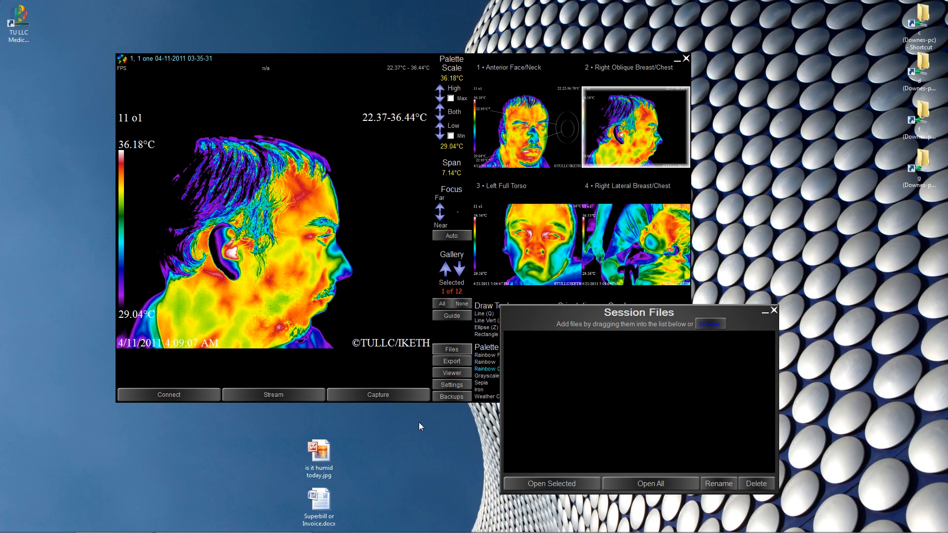
pyautogui.moveTo(318, 452); pyautogui.dragTo(595, 390)
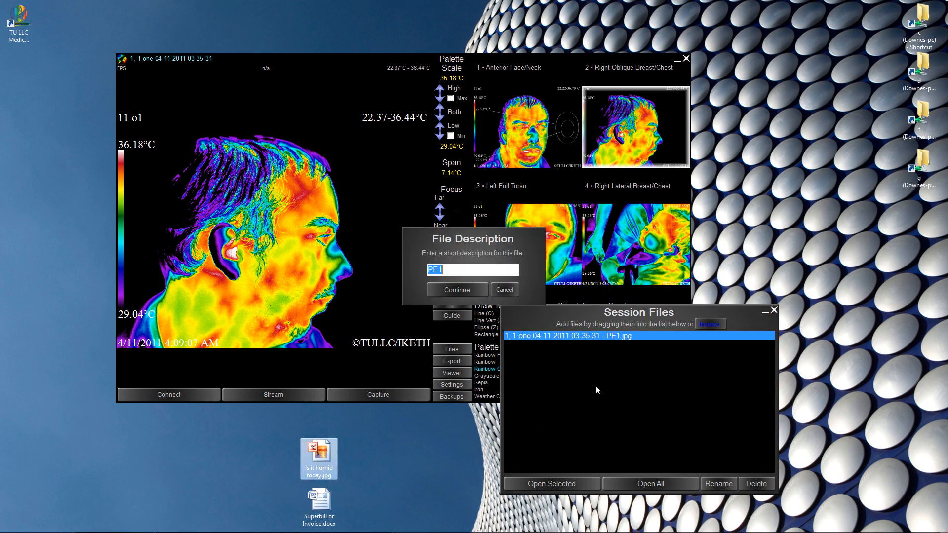
pyautogui.click(467, 291)
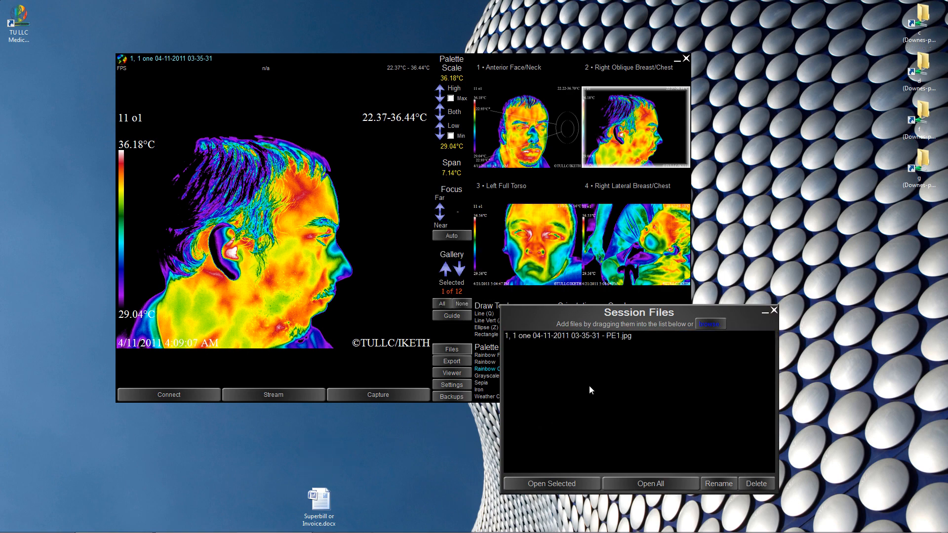
pyautogui.click(561, 338)
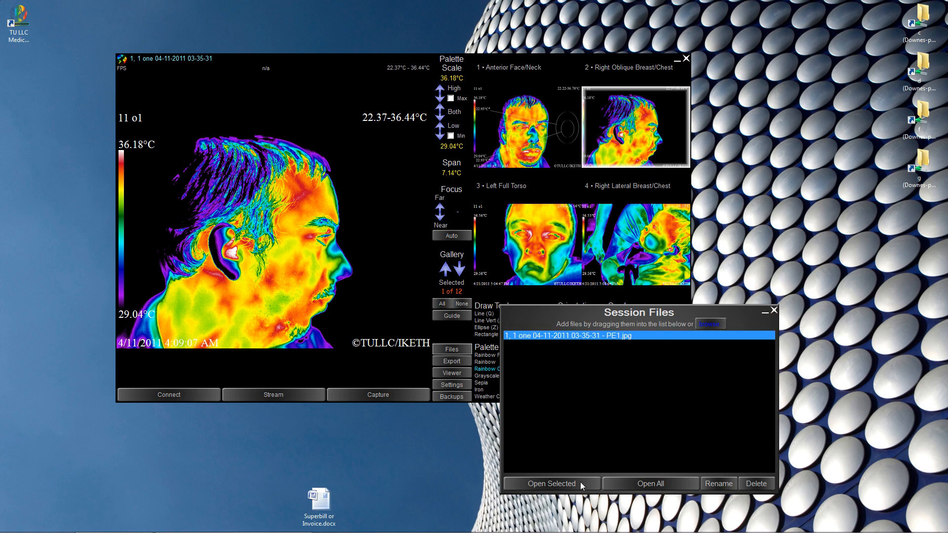
pyautogui.click(581, 483)
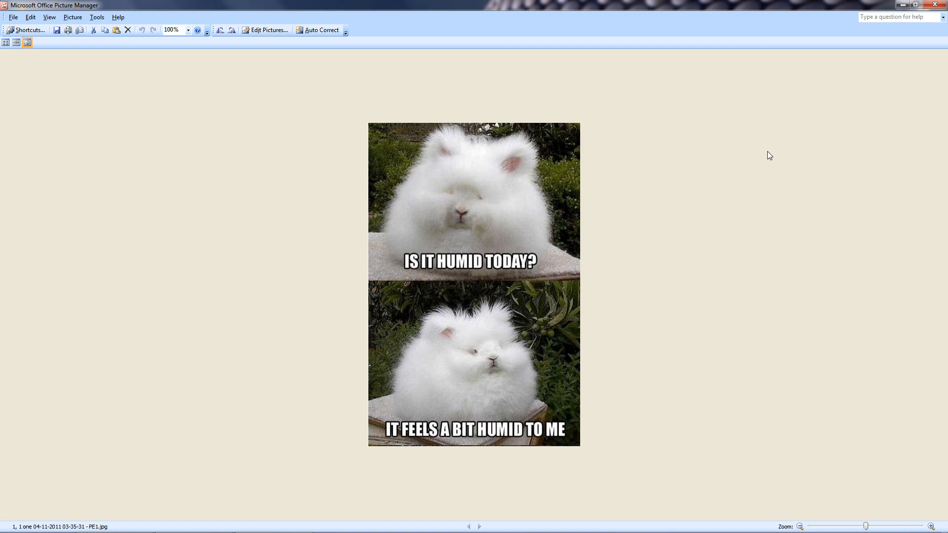
# - Close the Picture Manager window showing the humid-bunny picture
pyautogui.click(935, 4)
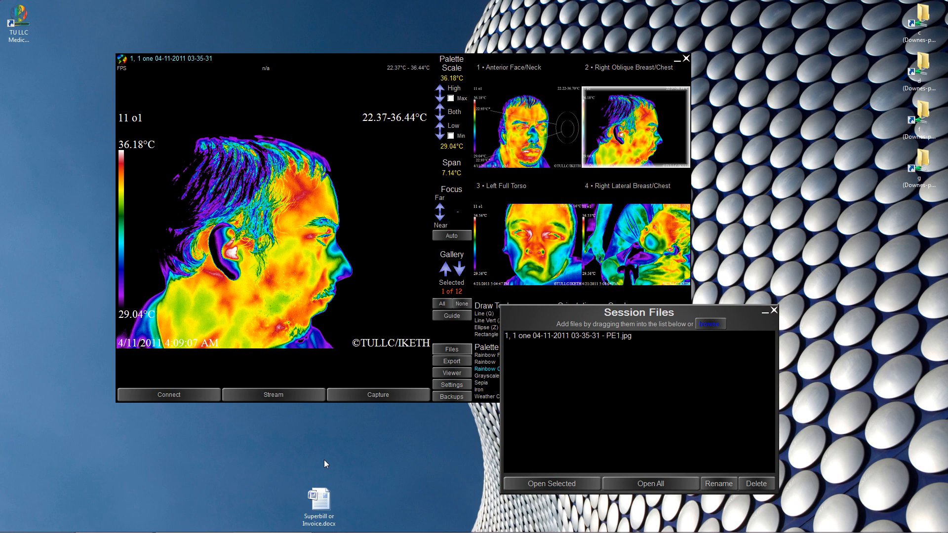
# - Copy Superbill or Invoice.docx and paste a duplicate onto the desktop
pyautogui.rightClick(321, 506)
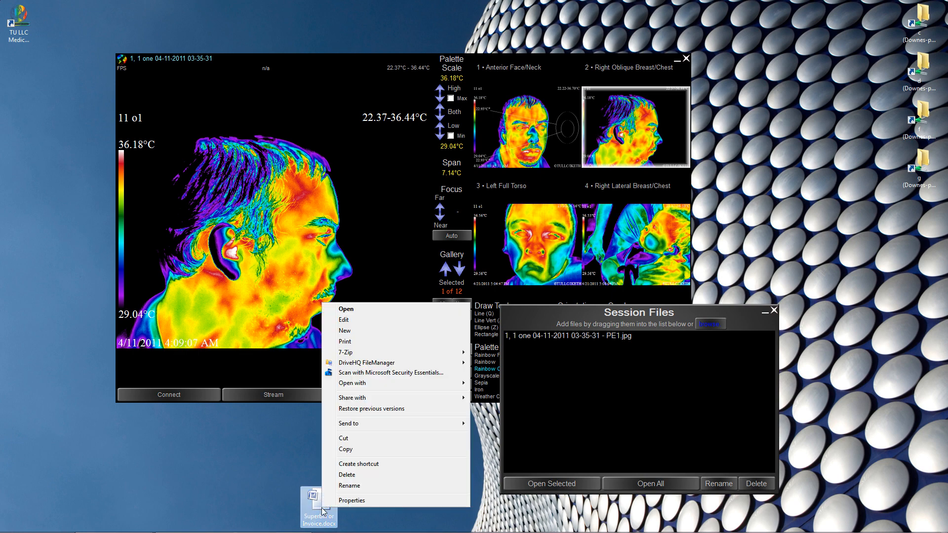
pyautogui.click(358, 450)
pyautogui.rightClick(194, 464)
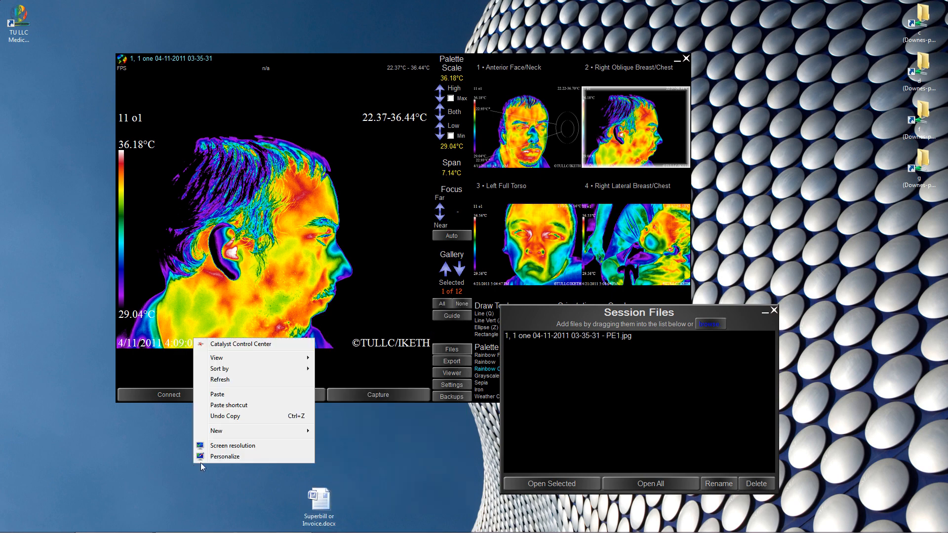
pyautogui.click(243, 394)
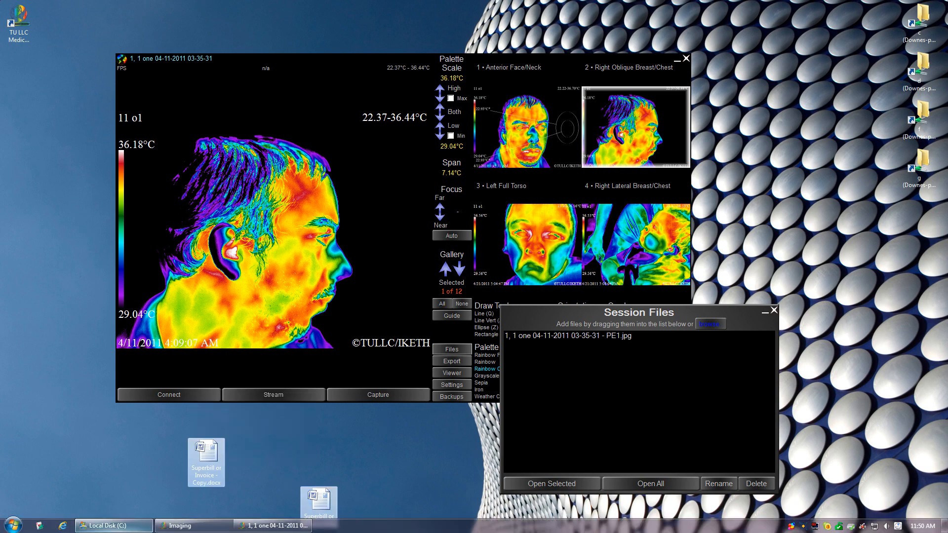
# - Add is it humid today.jpg from Local Disk (C:) to Session Files as PE2
pyautogui.click(113, 525)
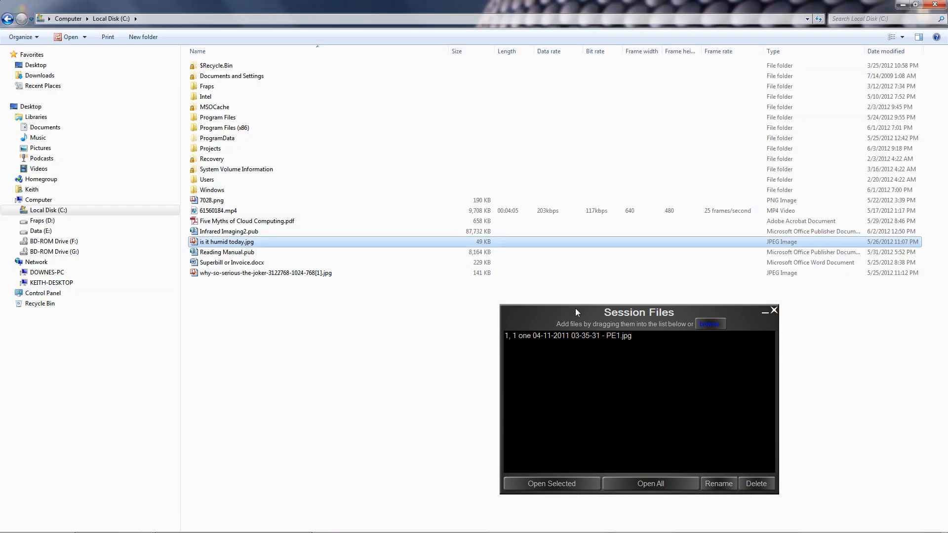
pyautogui.moveTo(582, 313); pyautogui.dragTo(530, 296)
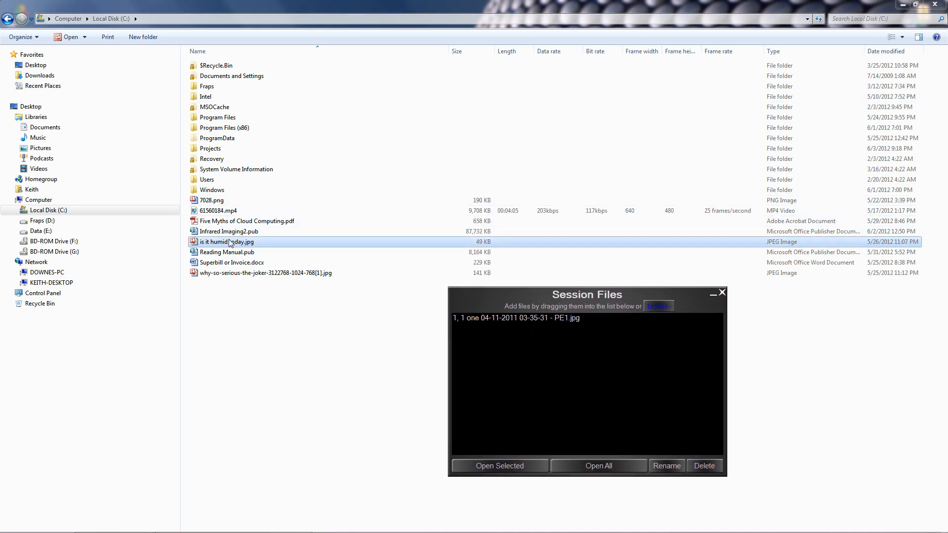
pyautogui.moveTo(230, 242); pyautogui.dragTo(521, 376)
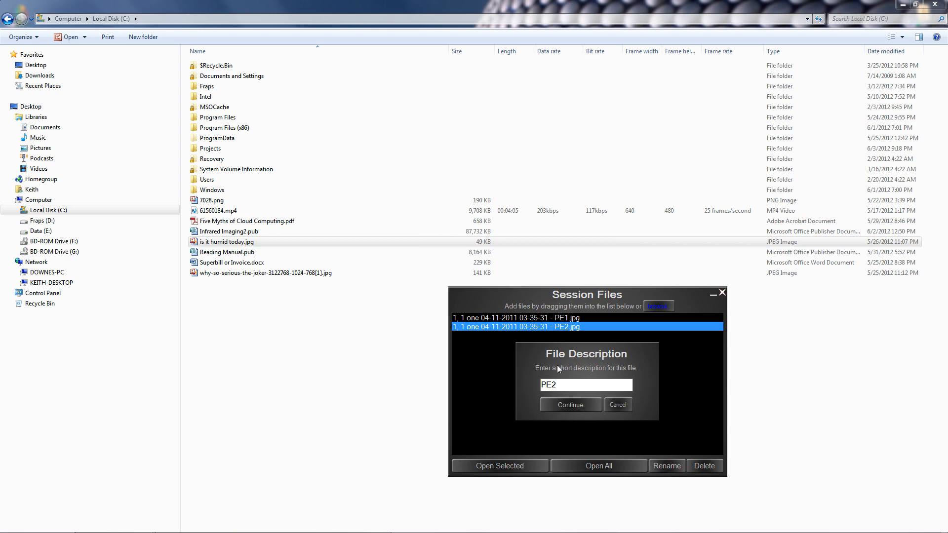
pyautogui.click(572, 405)
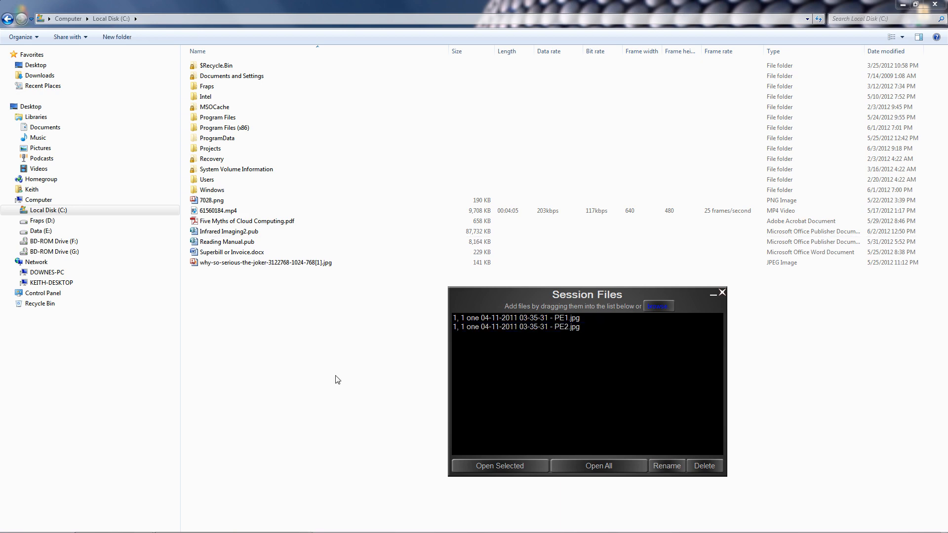
pyautogui.moveTo(539, 297); pyautogui.dragTo(537, 298)
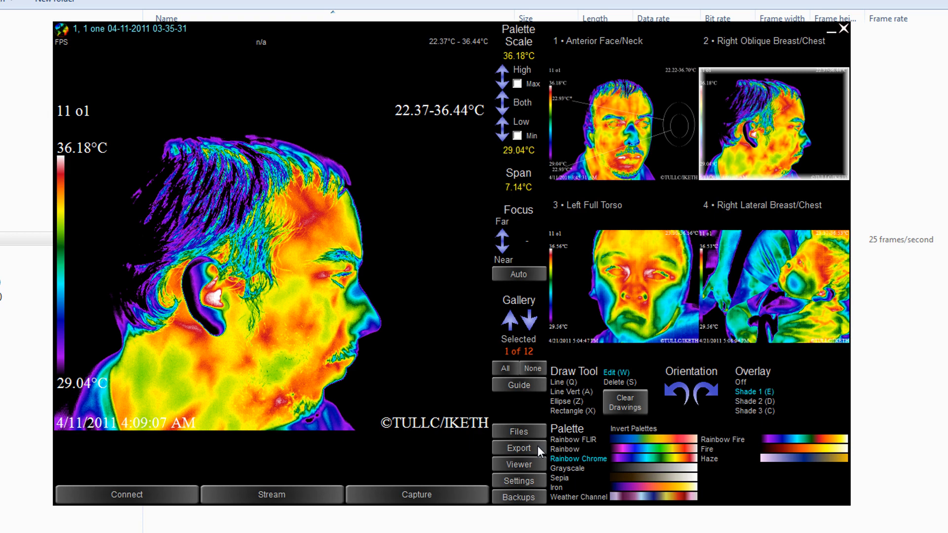
# - Place the first face image on an export page, capture it, and launch Paint
pyautogui.click(537, 445)
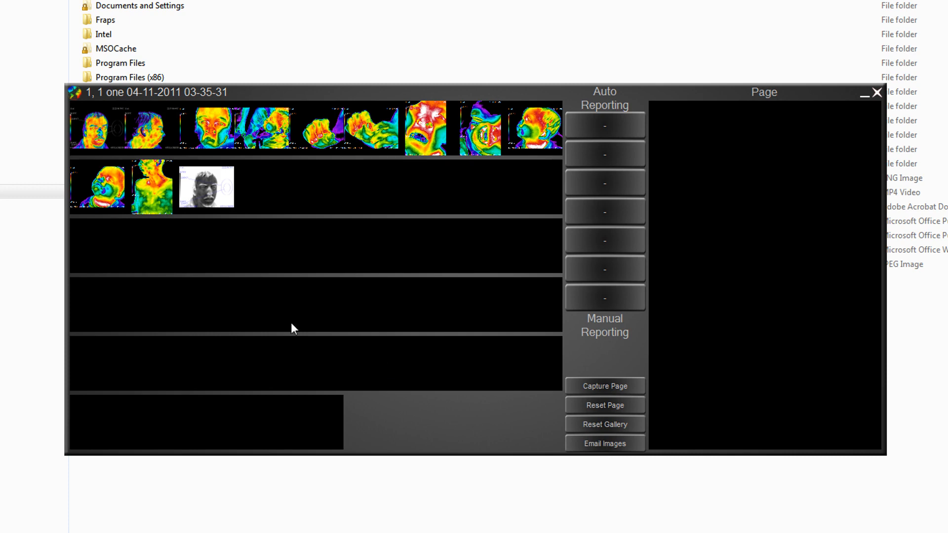
pyautogui.click(103, 118)
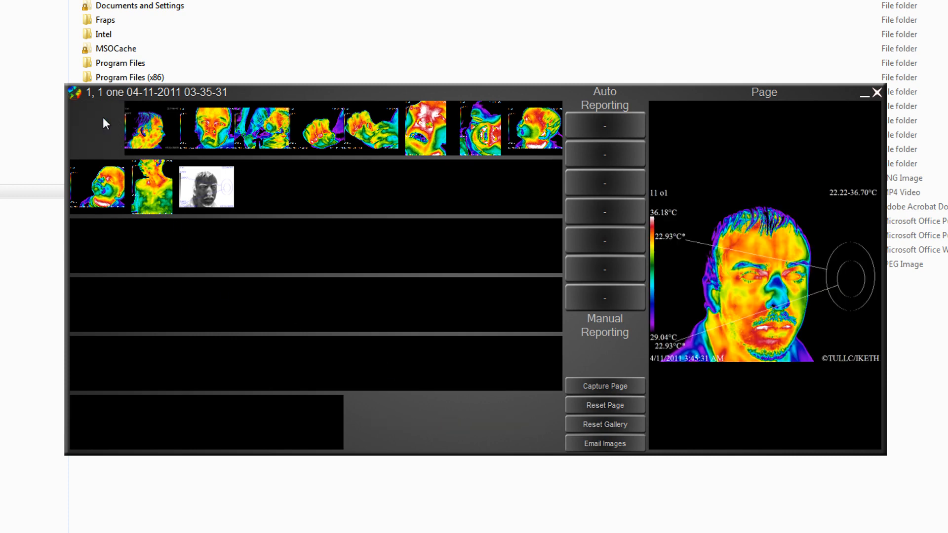
pyautogui.click(609, 387)
pyautogui.press('super')
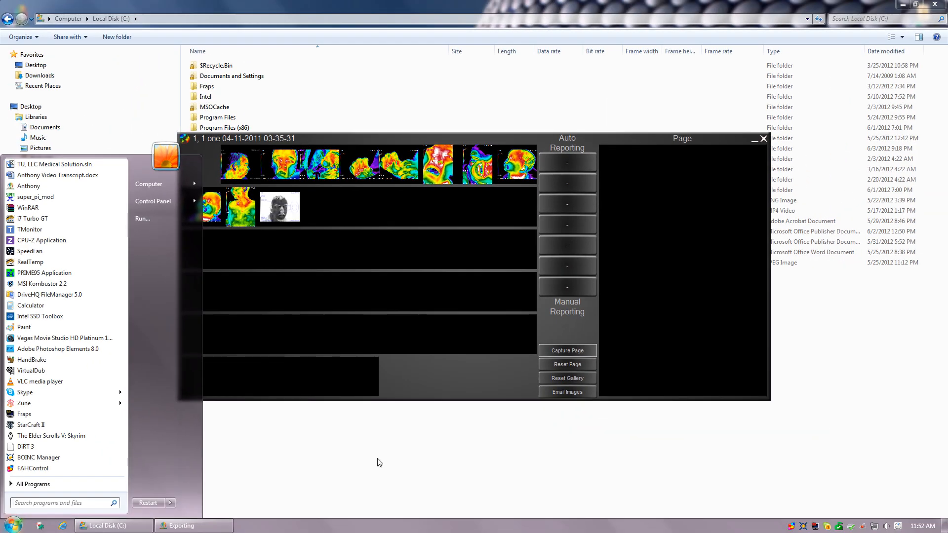
pyautogui.click(29, 327)
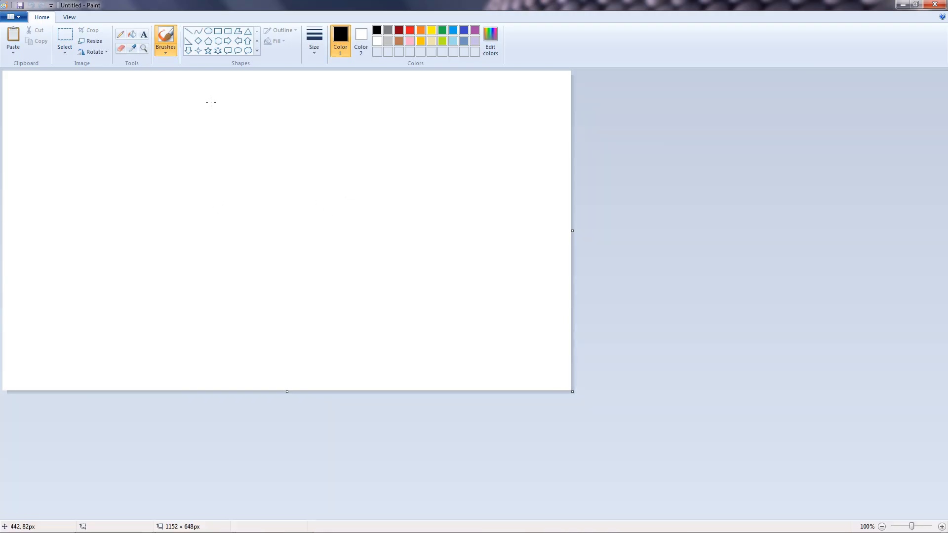
# - Paste the captured face thermogram into Paint, then close Paint with Don't Save
pyautogui.click(12, 35)
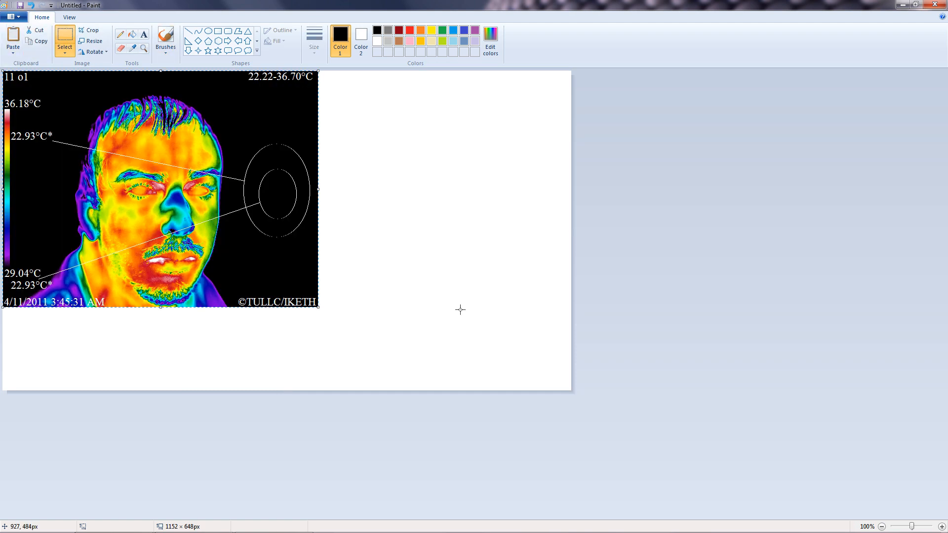
pyautogui.click(935, 4)
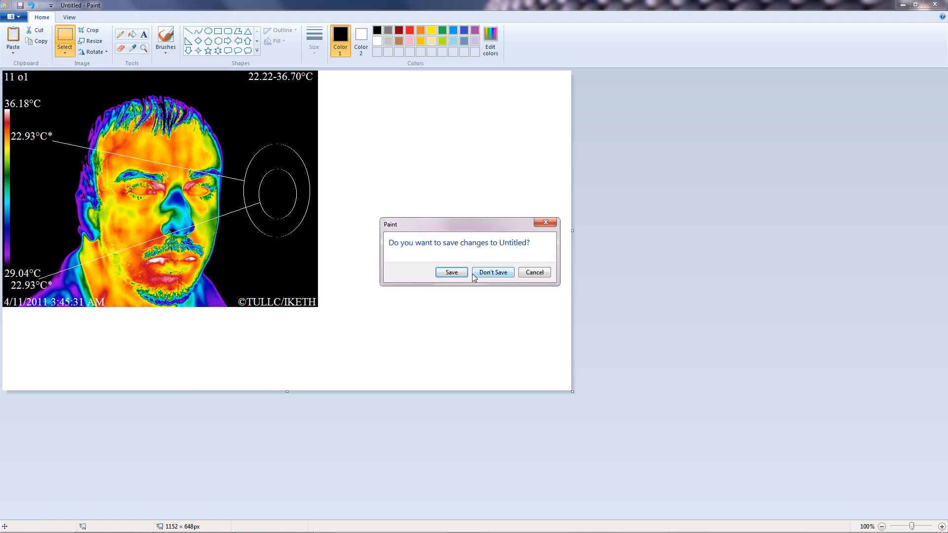
pyautogui.click(486, 273)
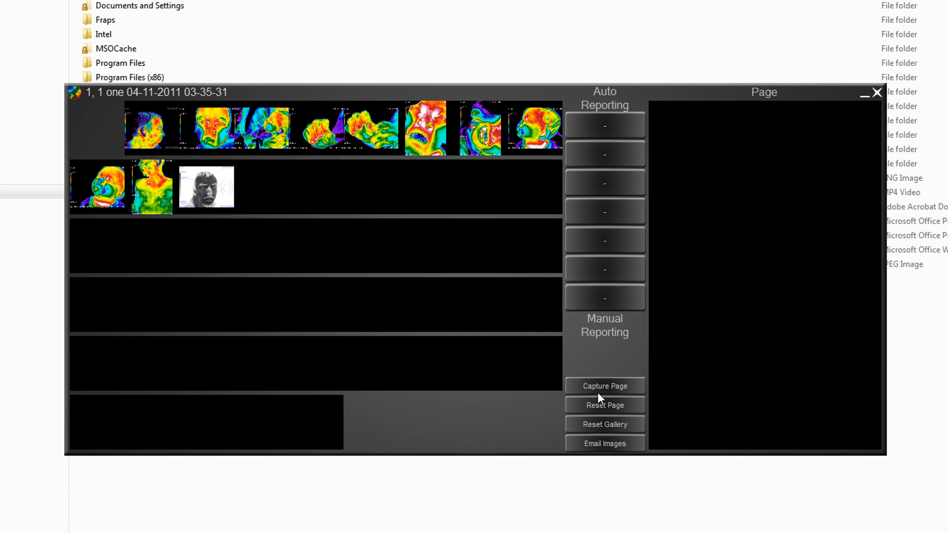
# - Email the report images to the Patient recipient and acknowledge the sent confirmation
pyautogui.click(619, 447)
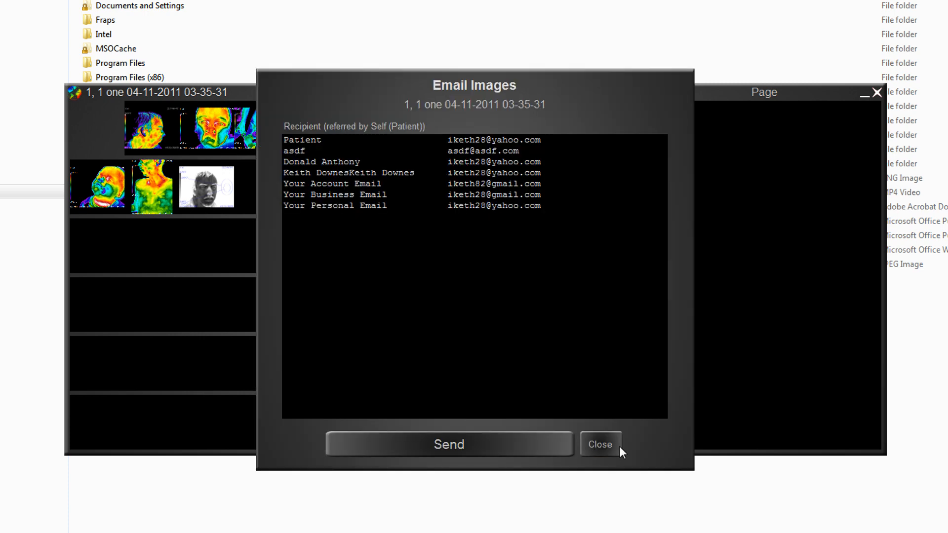
pyautogui.click(303, 141)
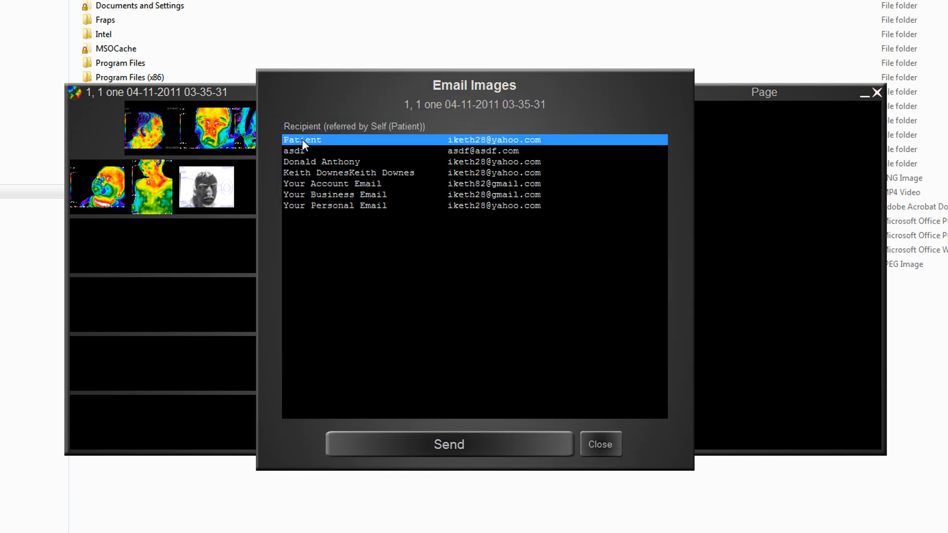
pyautogui.click(450, 444)
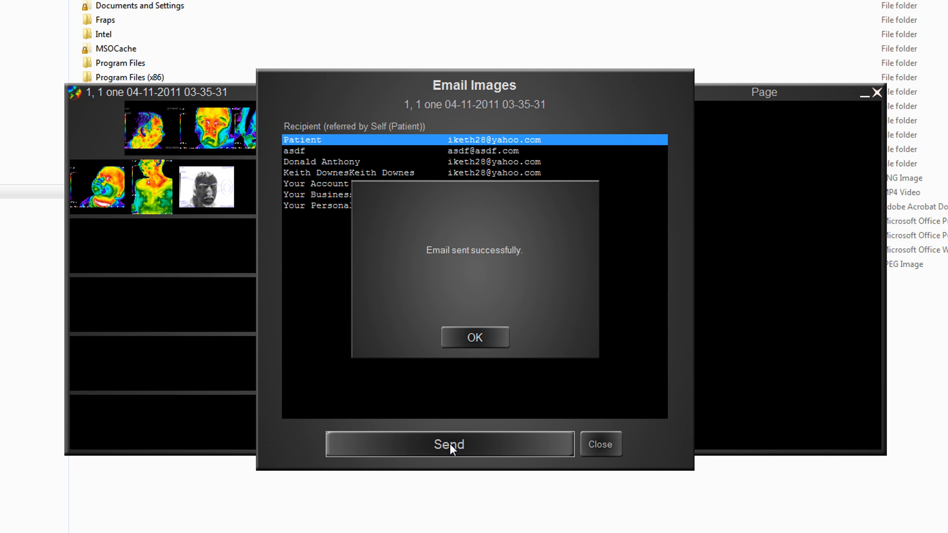
pyautogui.click(479, 338)
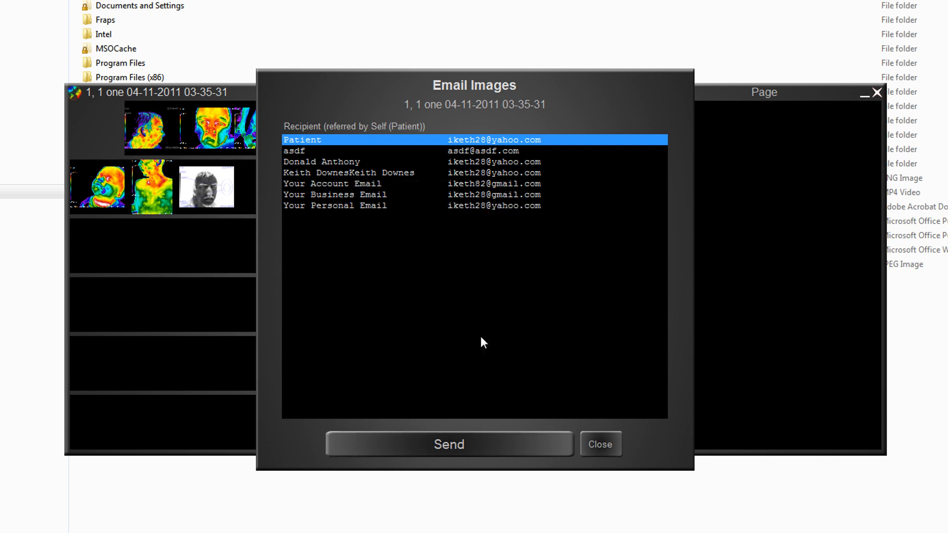
pyautogui.click(595, 444)
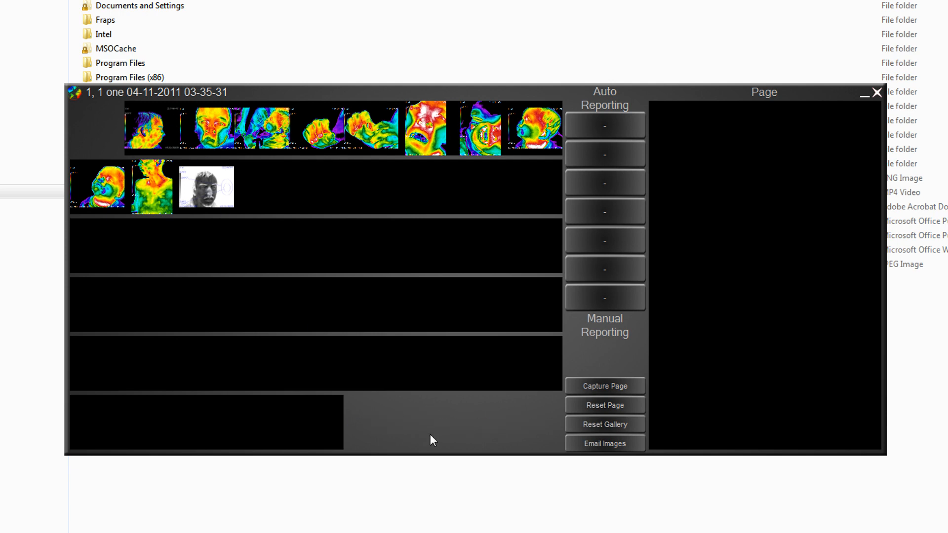
# - Assign the neck image to the Right Anterior Oblique Neck view
pyautogui.click(161, 190)
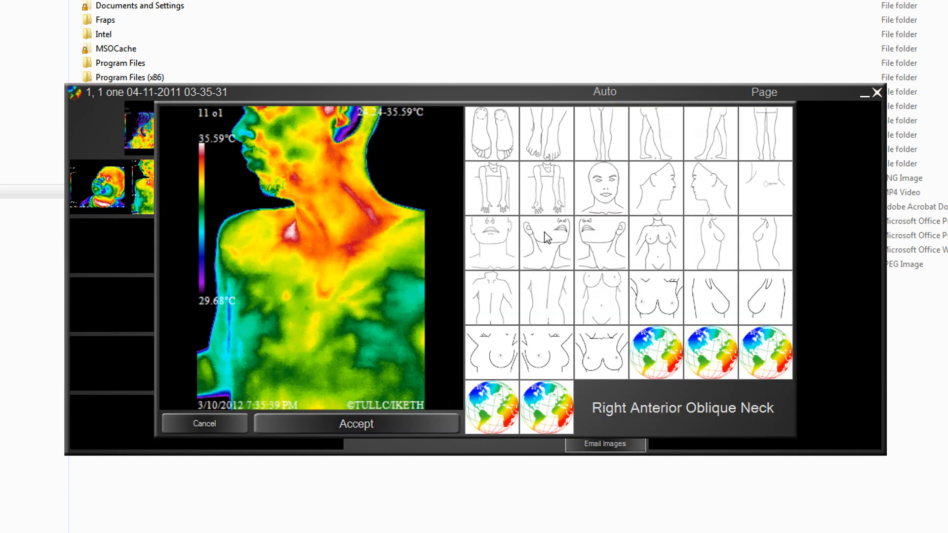
pyautogui.click(559, 249)
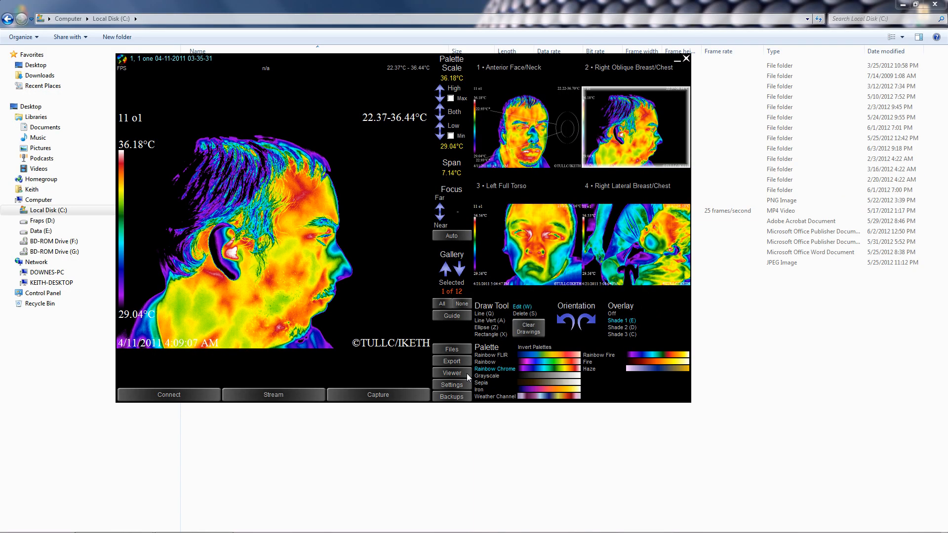
# - Open the face image in a separate Viewer, then move, resize, maximize and restore it
pyautogui.click(467, 373)
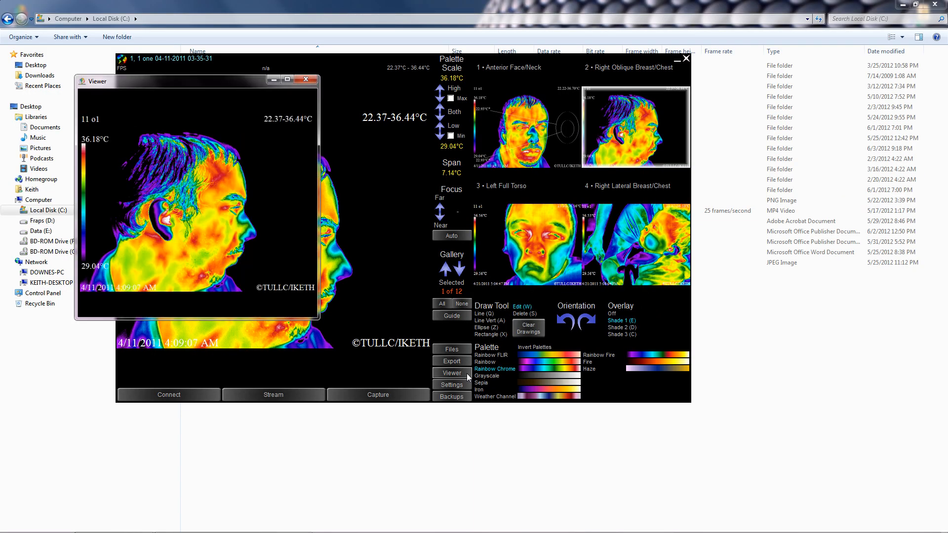
pyautogui.moveTo(199, 82); pyautogui.dragTo(560, 136)
pyautogui.moveTo(688, 313); pyautogui.dragTo(902, 313)
pyautogui.moveTo(710, 375); pyautogui.dragTo(722, 517)
pyautogui.click(869, 135)
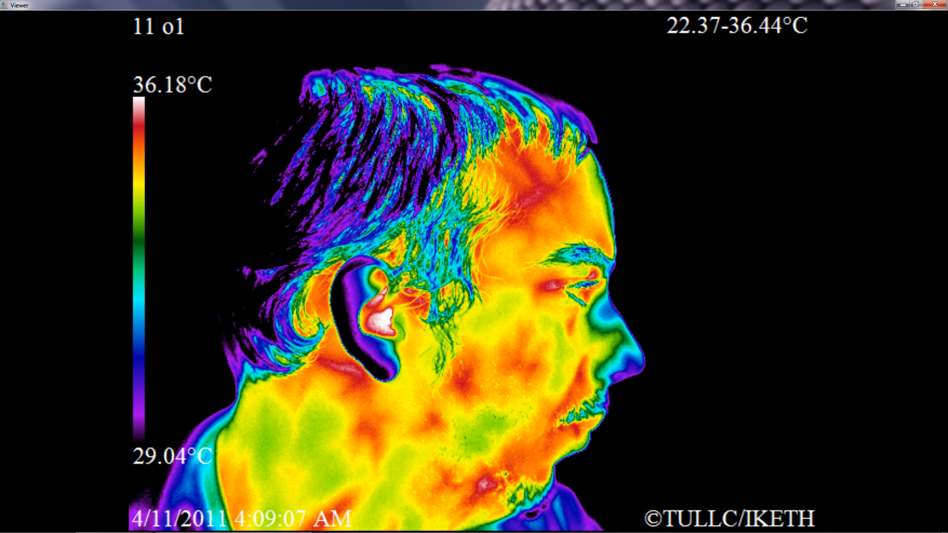
pyautogui.press('super+Down')
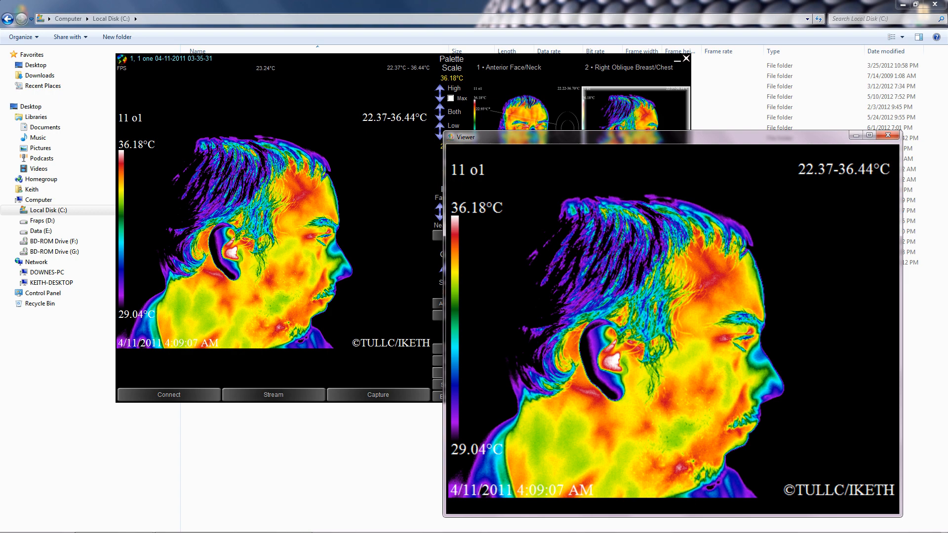
# - Shrink the Viewer and draw a 26.04°C measurement ellipse in front of the face
pyautogui.moveTo(445, 516); pyautogui.dragTo(618, 325)
pyautogui.click(486, 327)
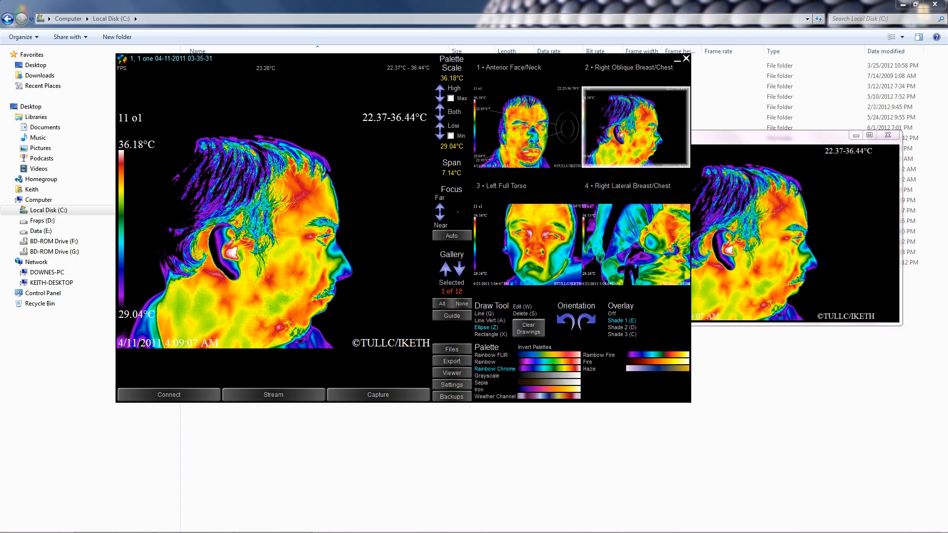
pyautogui.moveTo(370, 178)
pyautogui.mouseDown()
pyautogui.moveTo(396, 271)
pyautogui.moveTo(347, 189)
pyautogui.moveTo(406, 318)
pyautogui.moveTo(398, 316)
pyautogui.mouseUp()
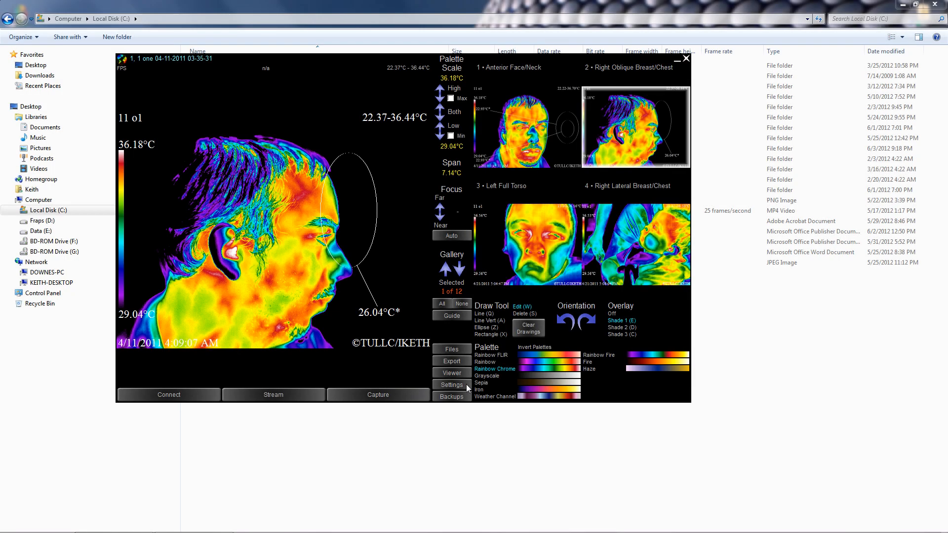
pyautogui.click(466, 386)
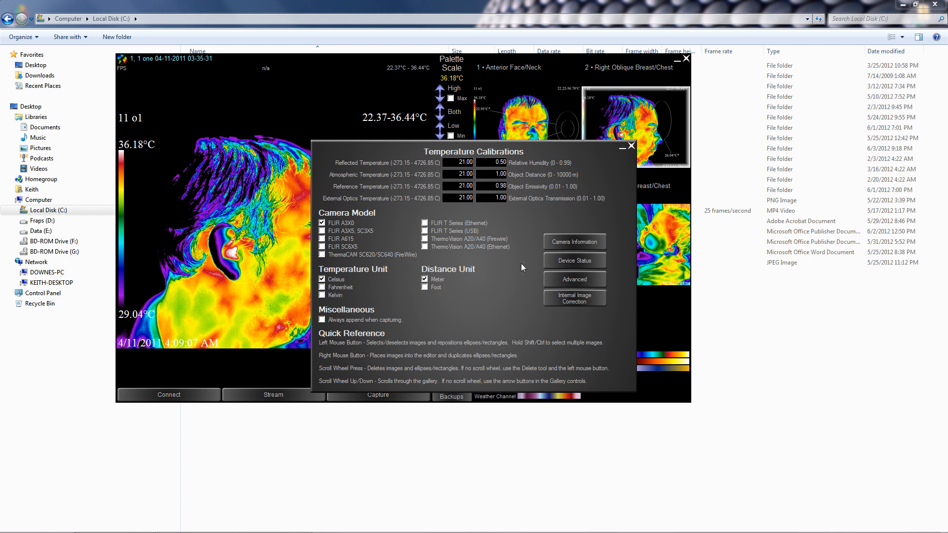
pyautogui.click(570, 281)
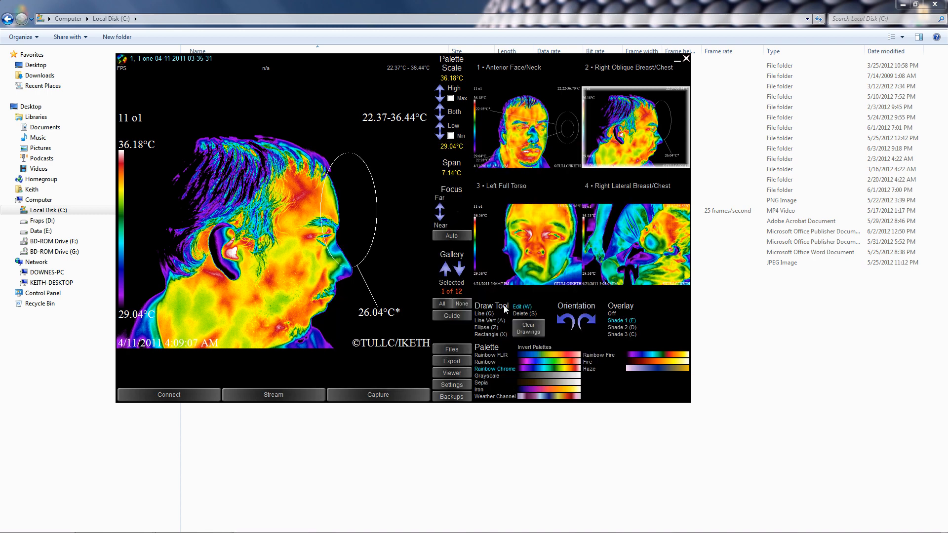
# - Review the six dated session backups, then close the imaging window
pyautogui.click(466, 398)
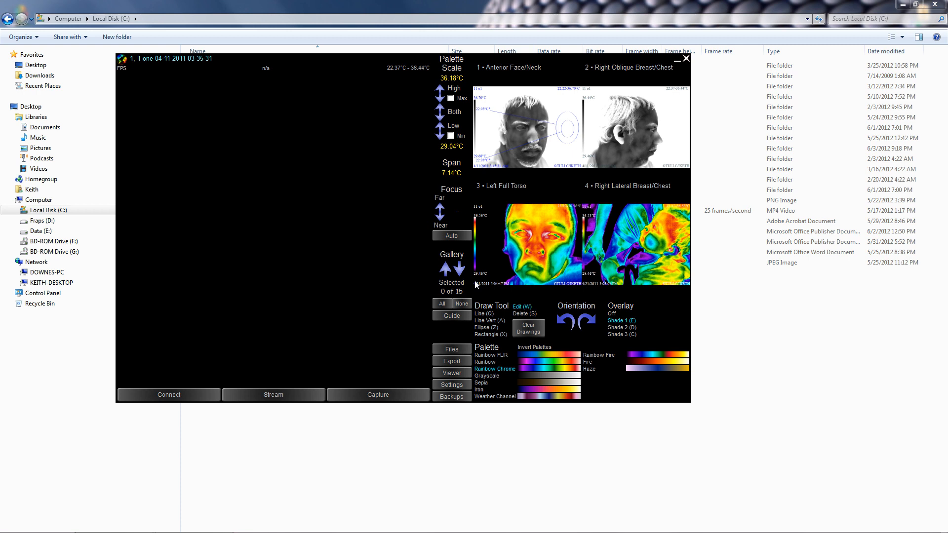
pyautogui.click(686, 59)
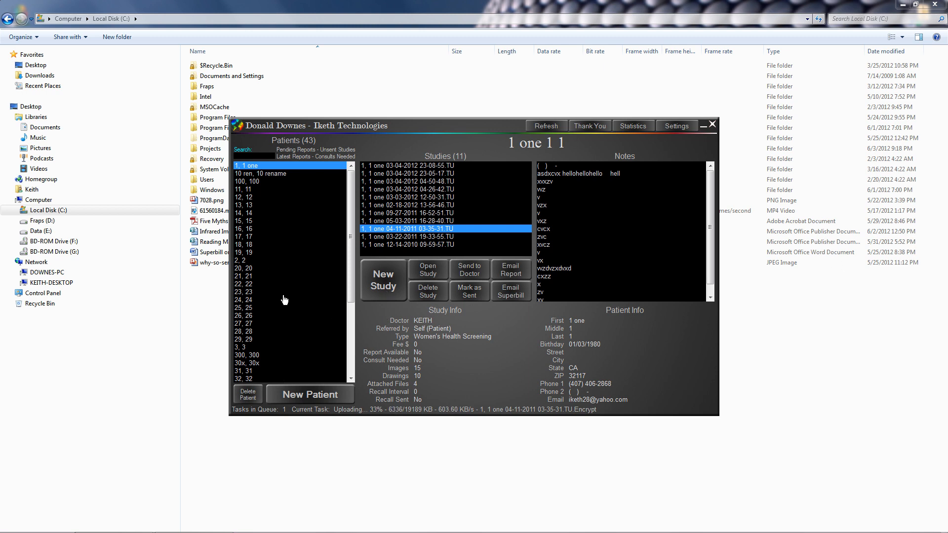
# - Scroll the patient list and filter it to Pending Reports, leaving 17 of 43
pyautogui.moveTo(349, 205)
pyautogui.mouseDown()
pyautogui.moveTo(349, 284)
pyautogui.moveTo(354, 197)
pyautogui.mouseUp()
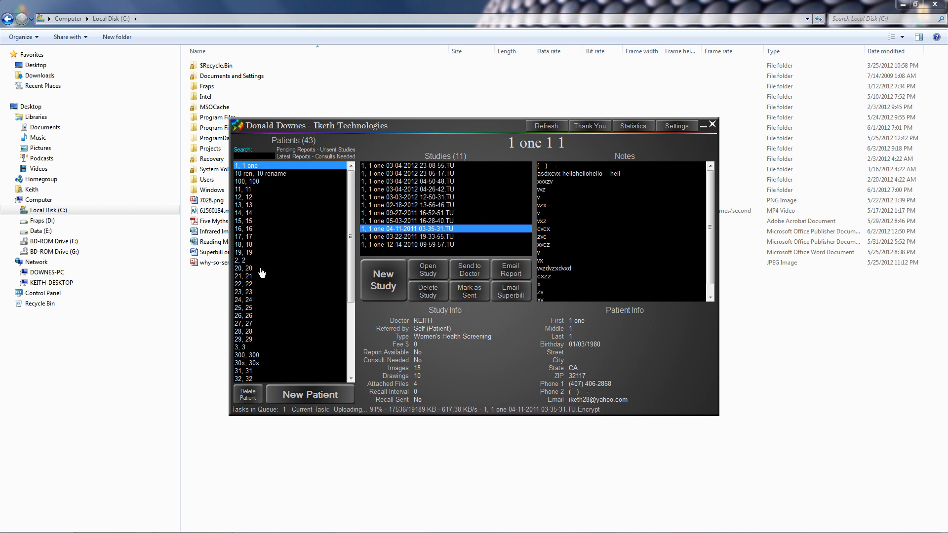
pyautogui.click(302, 151)
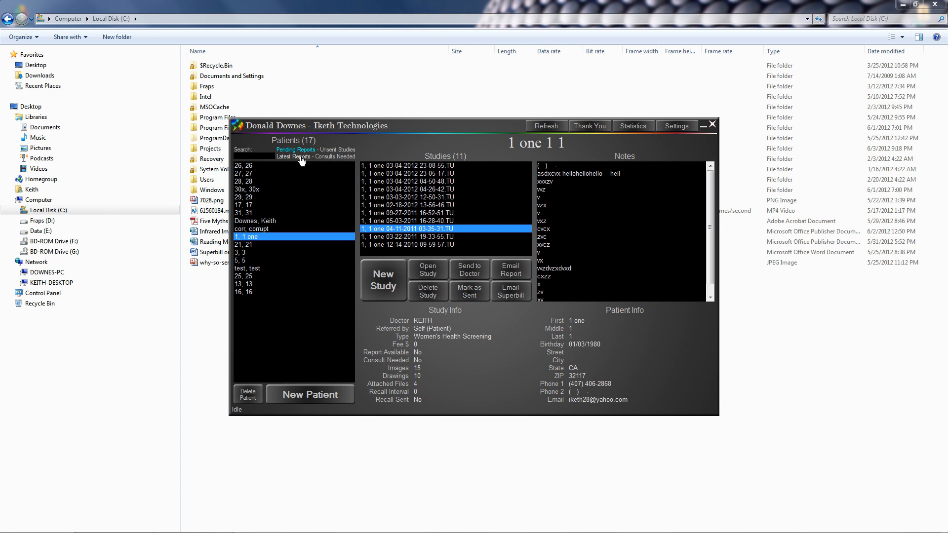
# - Try Latest Reports, Unsent Studies and Consults Needed filters, view one patient's study, then clear the filter
pyautogui.click(294, 157)
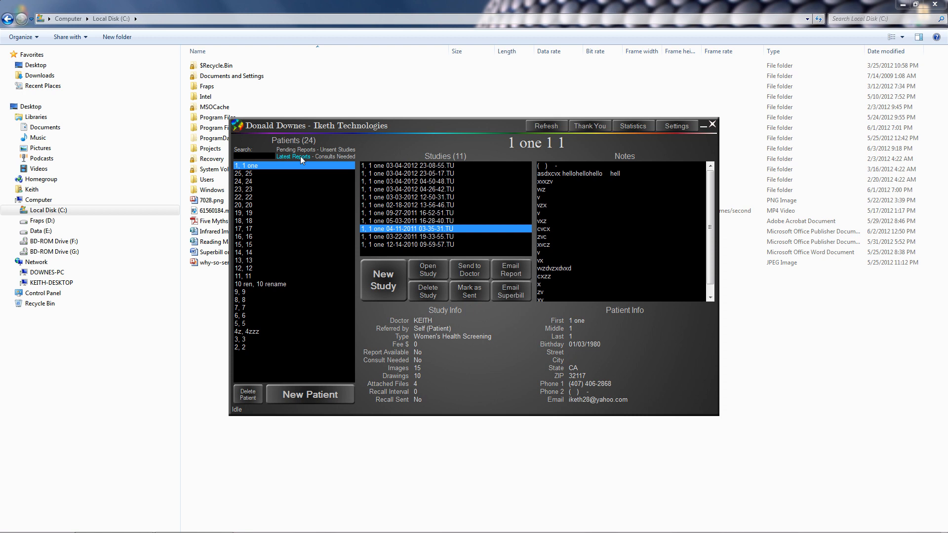
pyautogui.click(326, 150)
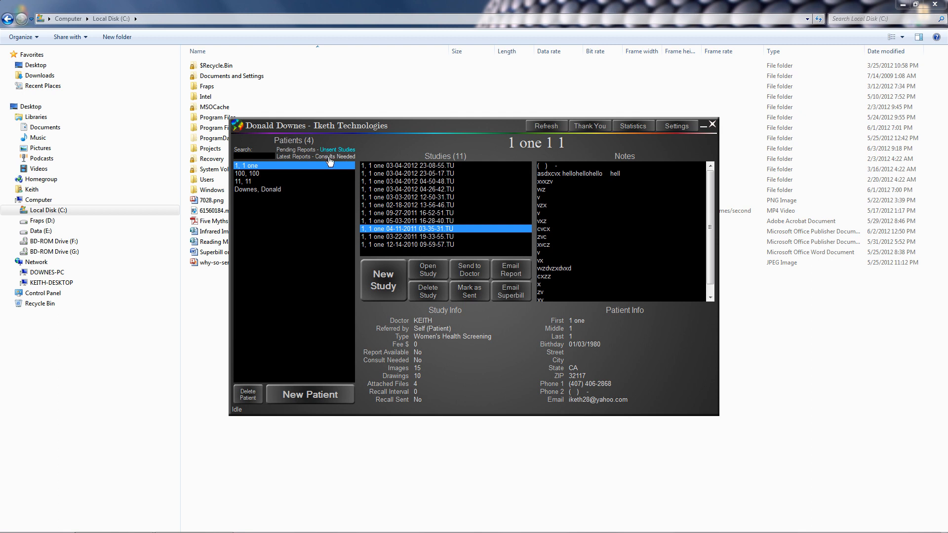
pyautogui.click(330, 157)
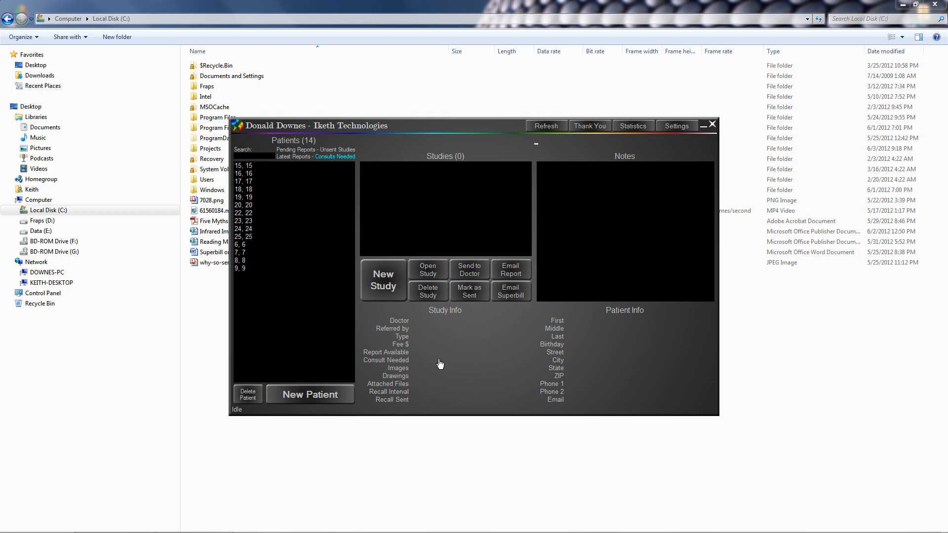
pyautogui.click(257, 167)
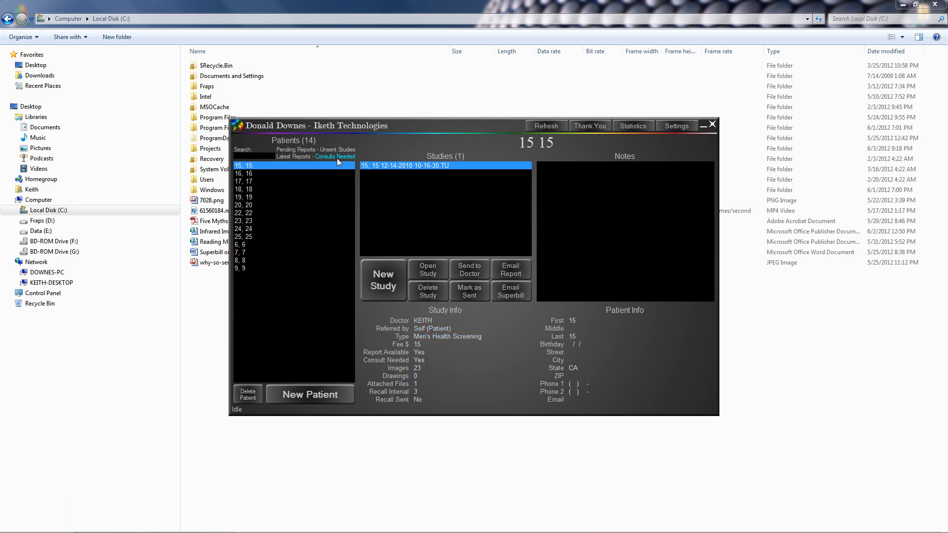
pyautogui.click(269, 156)
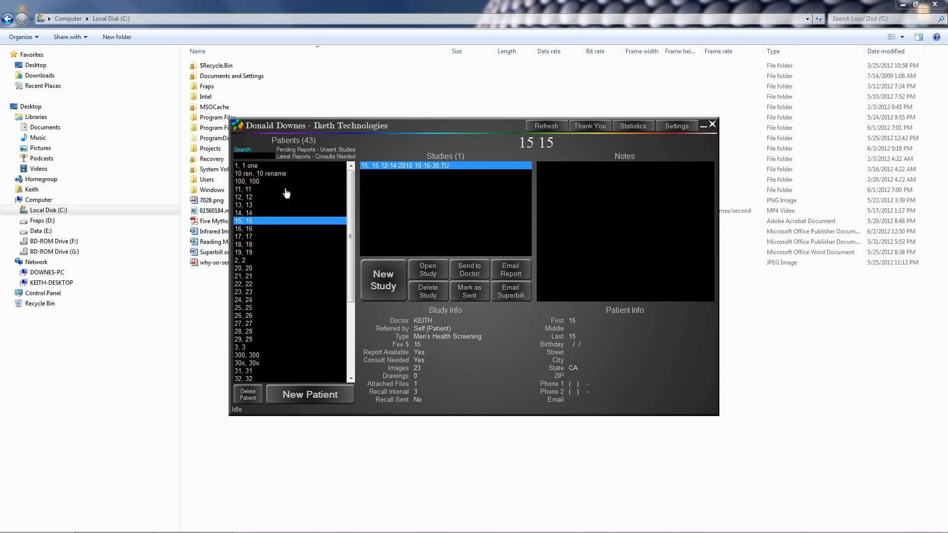
# - Search the patient list by a name fragment, 'san diego', a phone number, then an e-mail address
pyautogui.write('dow')
pyautogui.press('BackSpace')
pyautogui.press('BackSpace')
pyautogui.press('BackSpace')
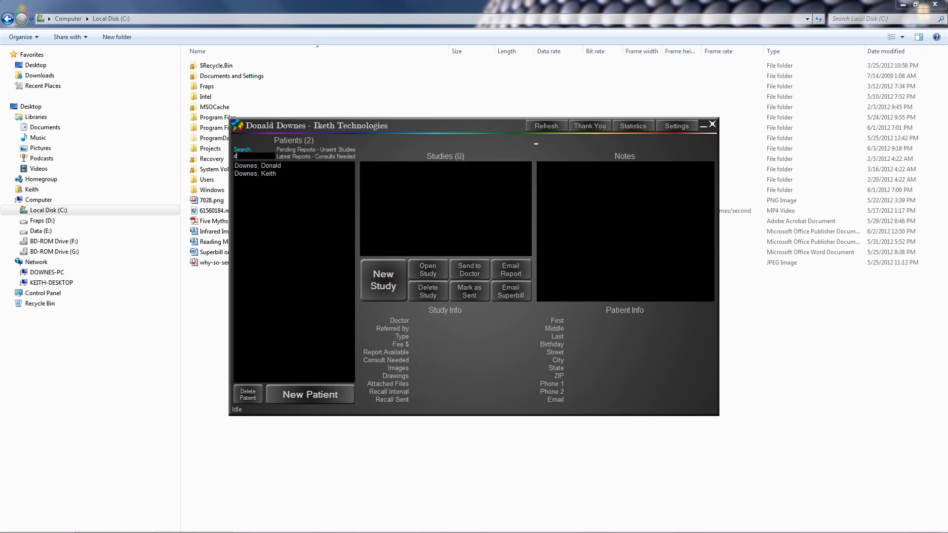
pyautogui.write('san diego')
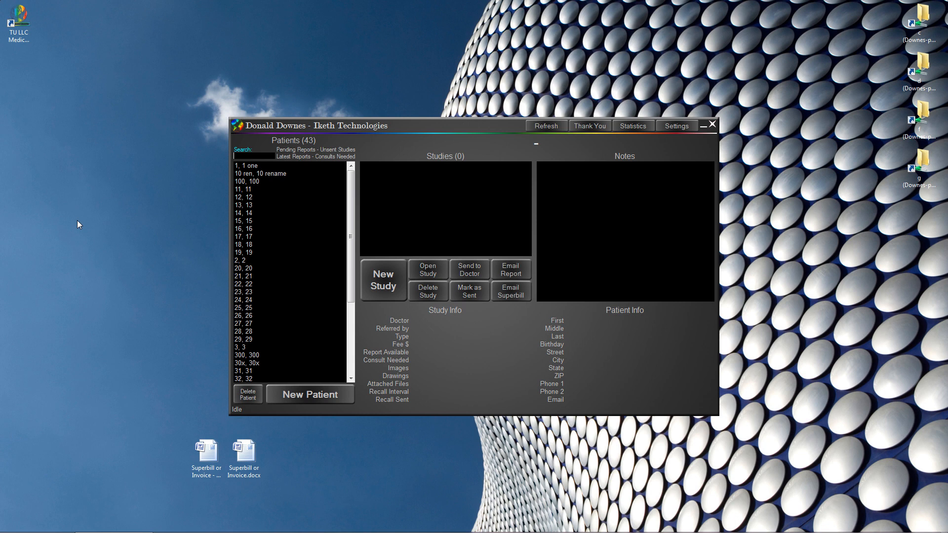
pyautogui.write('407')
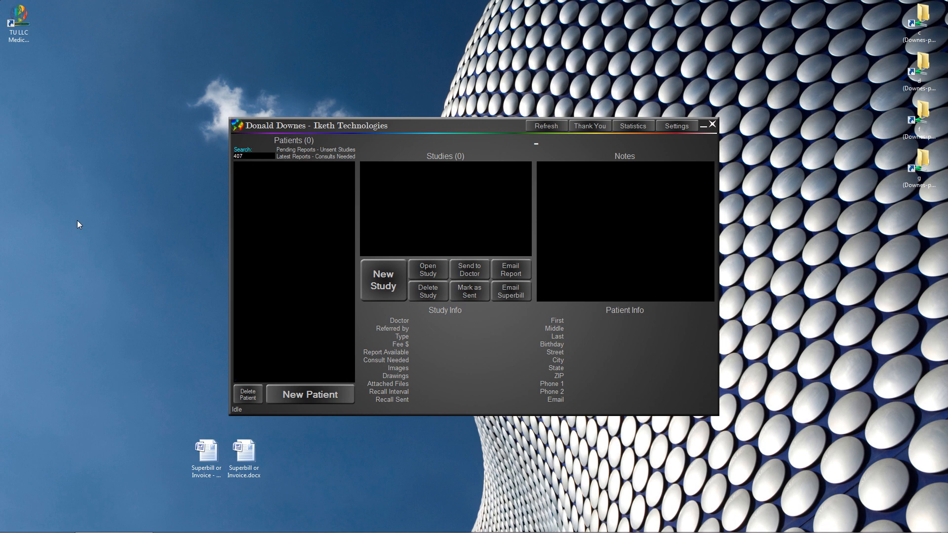
pyautogui.write('5551234')
pyautogui.press('BackSpace')
pyautogui.press('BackSpace')
pyautogui.press('BackSpace')
pyautogui.press('BackSpace')
pyautogui.press('BackSpace')
pyautogui.press('BackSpace')
pyautogui.press('BackSpace')
pyautogui.press('BackSpace')
pyautogui.press('BackSpace')
pyautogui.press('BackSpace')
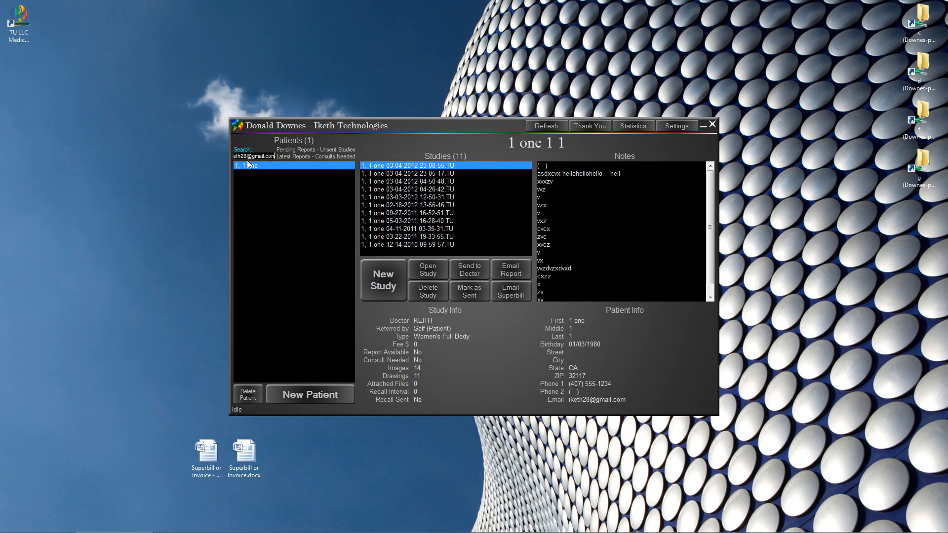
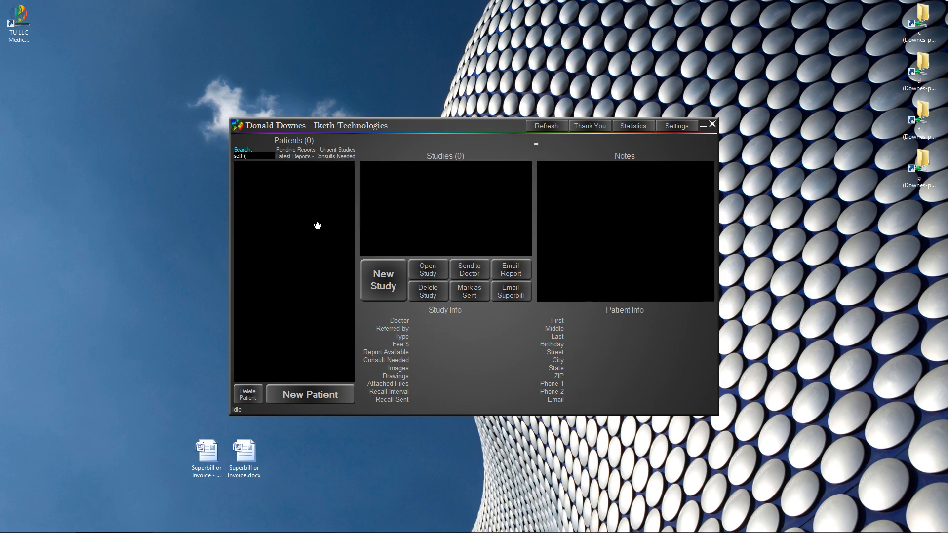
# - Search patients by a partial name, 'self (patient)', then 'women's health screening'
pyautogui.write('Kei')
pyautogui.press('BackSpace')
pyautogui.press('BackSpace')
pyautogui.write('self (patient)')
pyautogui.press('BackSpace')
pyautogui.press('BackSpace')
pyautogui.write("women's health screenin")
pyautogui.write('g')
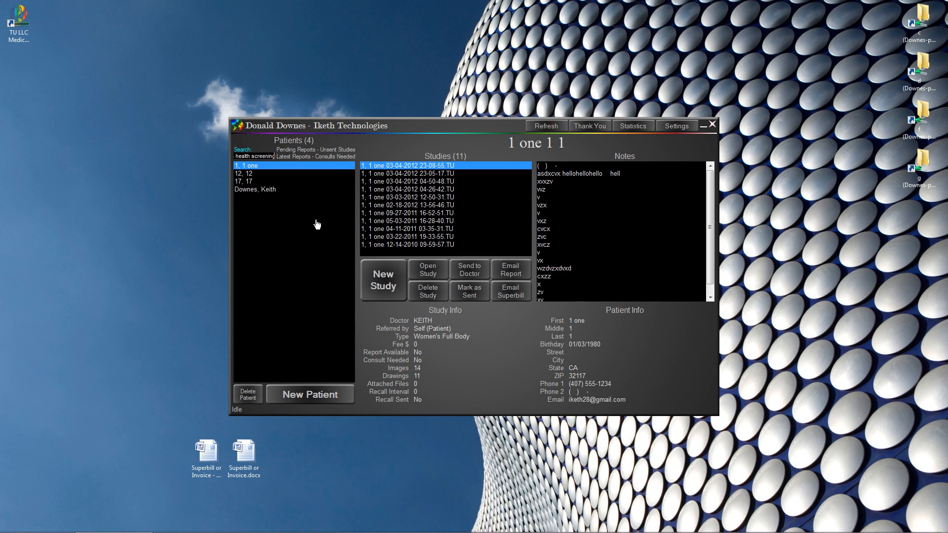
pyautogui.press('BackSpace')
pyautogui.press('BackSpace')
pyautogui.press('BackSpace')
pyautogui.press('BackSpace')
pyautogui.press('BackSpace')
pyautogui.press('BackSpace')
pyautogui.press('BackSpace')
pyautogui.press('BackSpace')
pyautogui.press('BackSpace')
pyautogui.press('BackSpace')
pyautogui.press('BackSpace')
pyautogui.press('BackSpace')
pyautogui.press('BackSpace')
pyautogui.press('BackSpace')
pyautogui.press('BackSpace')
pyautogui.press('BackSpace')
pyautogui.press('BackSpace')
pyautogui.press('BackSpace')
pyautogui.press('BackSpace')
pyautogui.press('BackSpace')
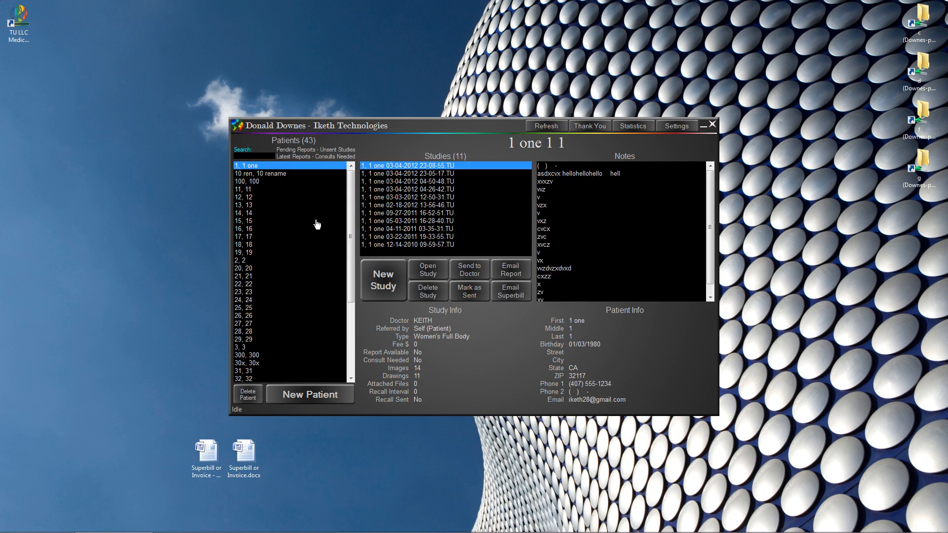
pyautogui.write('04-11-2011')
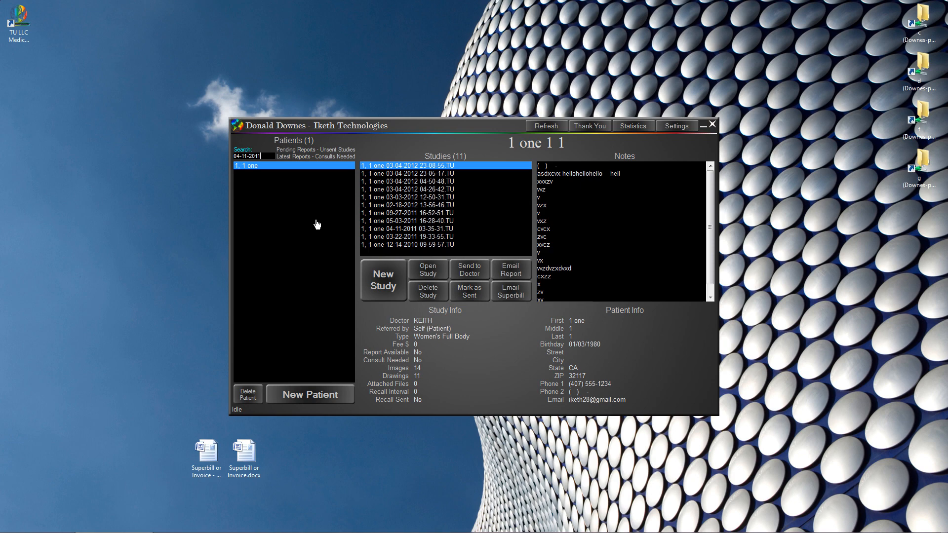
pyautogui.press('BackSpace')
pyautogui.press('BackSpace')
pyautogui.press('BackSpace')
pyautogui.press('BackSpace')
pyautogui.press('BackSpace')
pyautogui.press('BackSpace')
pyautogui.press('BackSpace')
pyautogui.press('BackSpace')
pyautogui.press('BackSpace')
pyautogui.press('BackSpace')
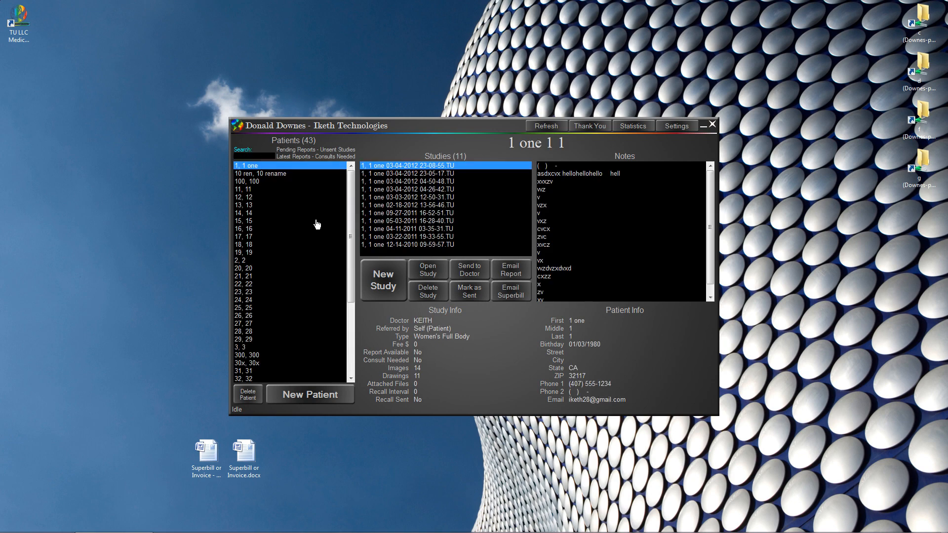
pyautogui.write('04-')
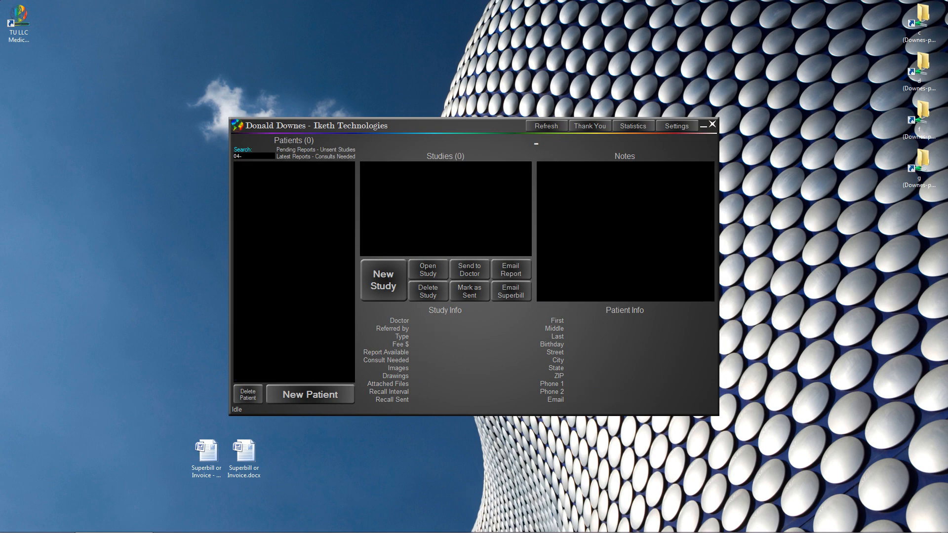
pyautogui.write('11-2011')
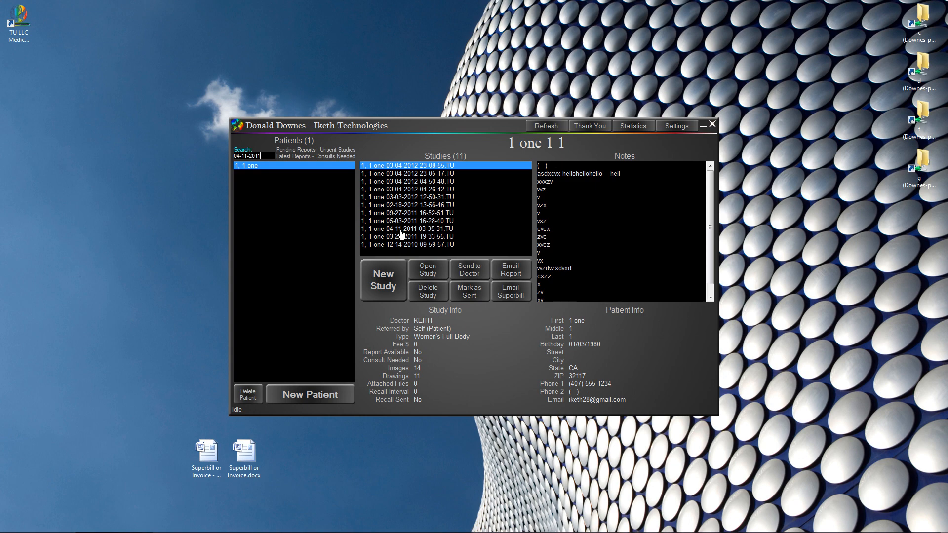
pyautogui.press('BackSpace')
pyautogui.press('BackSpace')
pyautogui.press('BackSpace')
pyautogui.press('BackSpace')
pyautogui.press('BackSpace')
pyautogui.press('BackSpace')
pyautogui.press('BackSpace')
pyautogui.press('BackSpace')
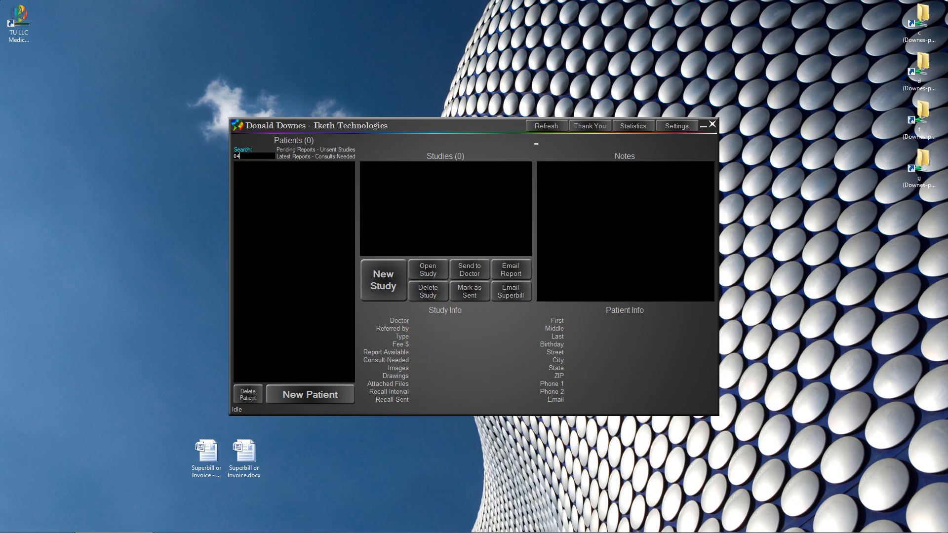
pyautogui.write('-11-2011')
pyautogui.write(' 05')
pyautogui.write('-30-2011')
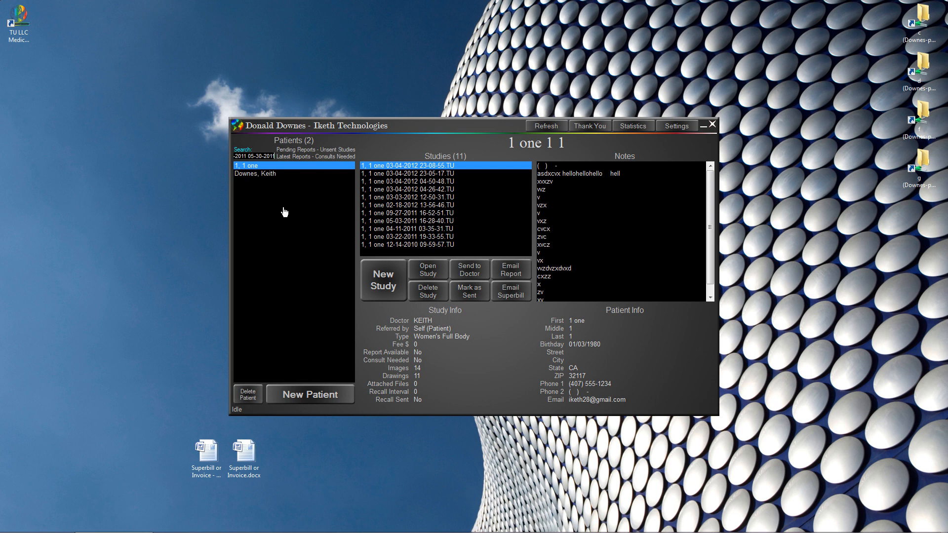
# - Edit the search dates so the range runs from 04-30-2011 to 05-31-2011
pyautogui.press('Home')
pyautogui.press('BackSpace')
pyautogui.write('1')
pyautogui.press('Home')
pyautogui.press('Delete')
pyautogui.press('Delete')
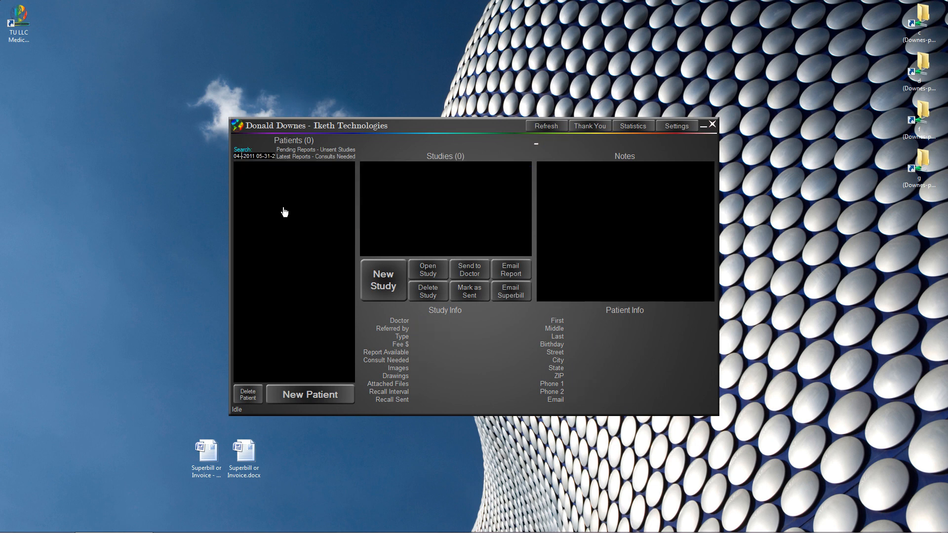
pyautogui.write('31')
pyautogui.press('Home')
pyautogui.write('0')
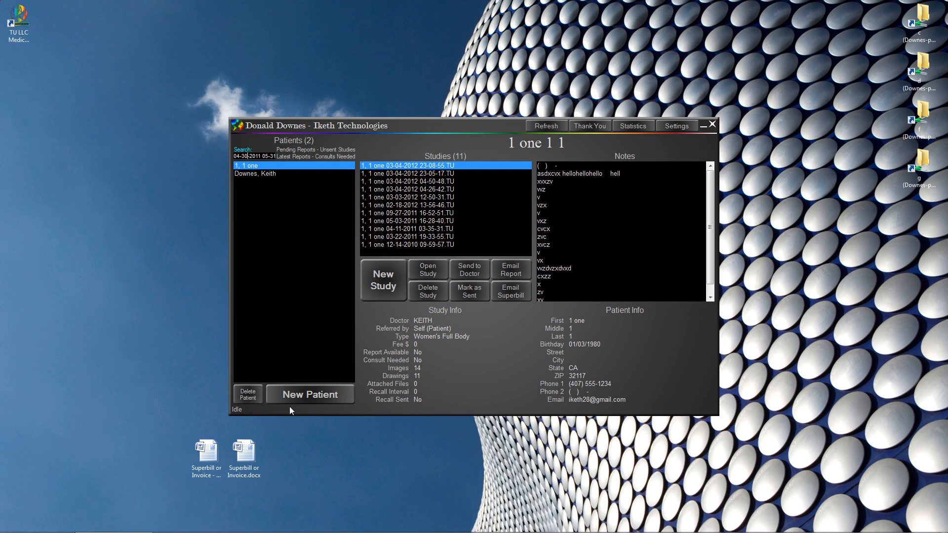
# - Cancel the new patient form and select a patient from the full 44-patient list
pyautogui.click(306, 394)
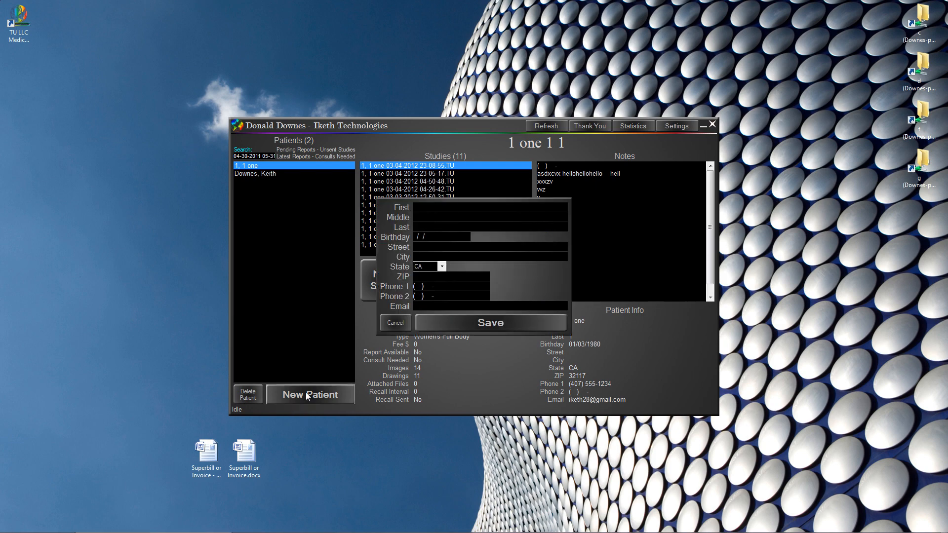
pyautogui.click(306, 348)
pyautogui.click(298, 356)
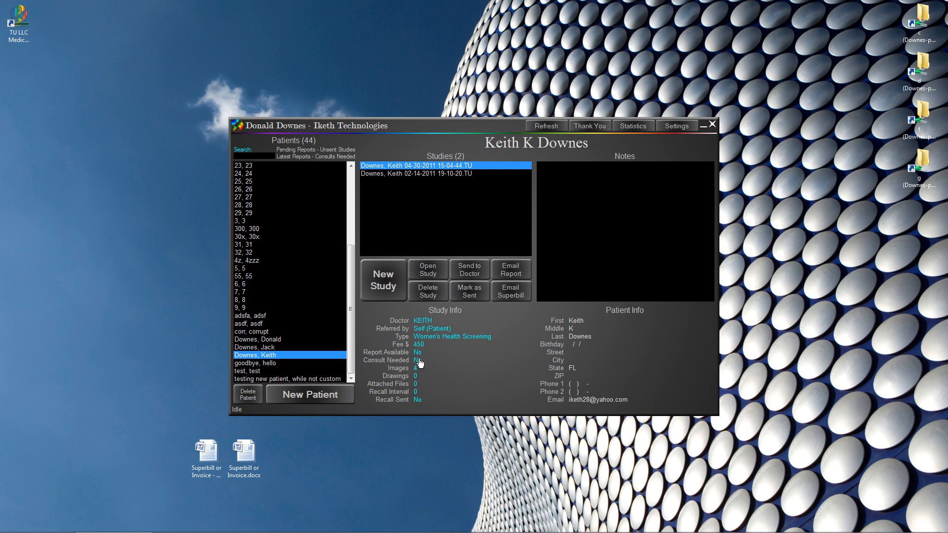
# - Set Consult Needed to Yes on the 04-30-2011 study, view the 15 consult patients, then clear the filter
pyautogui.click(427, 362)
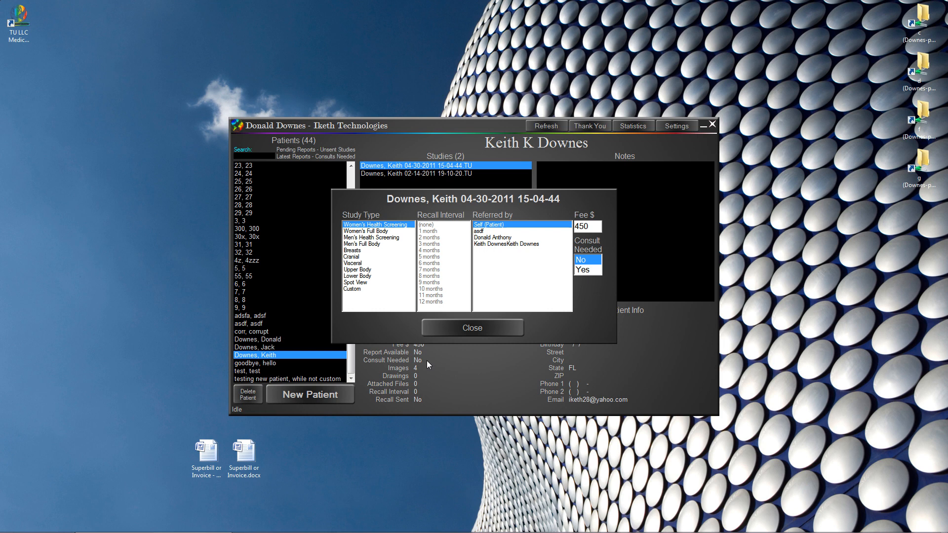
pyautogui.click(583, 270)
pyautogui.click(583, 271)
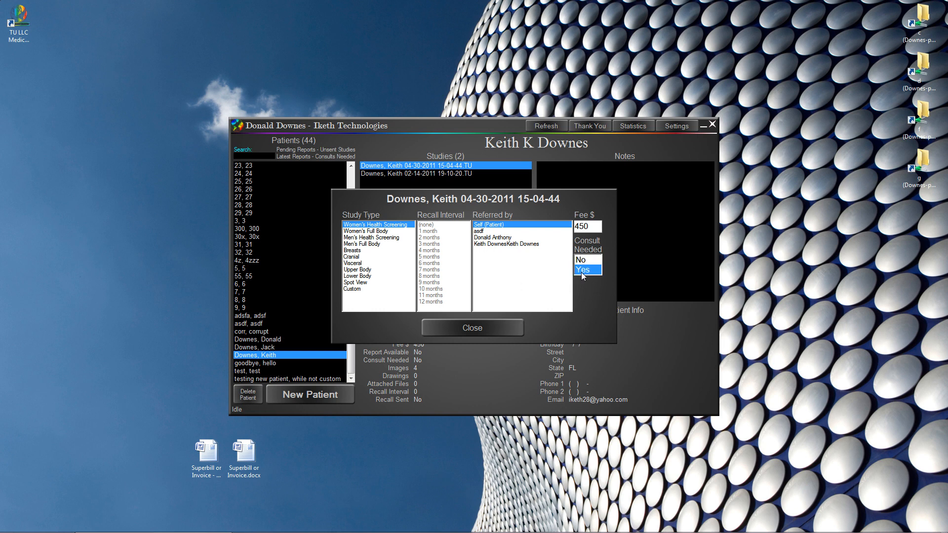
pyautogui.click(485, 329)
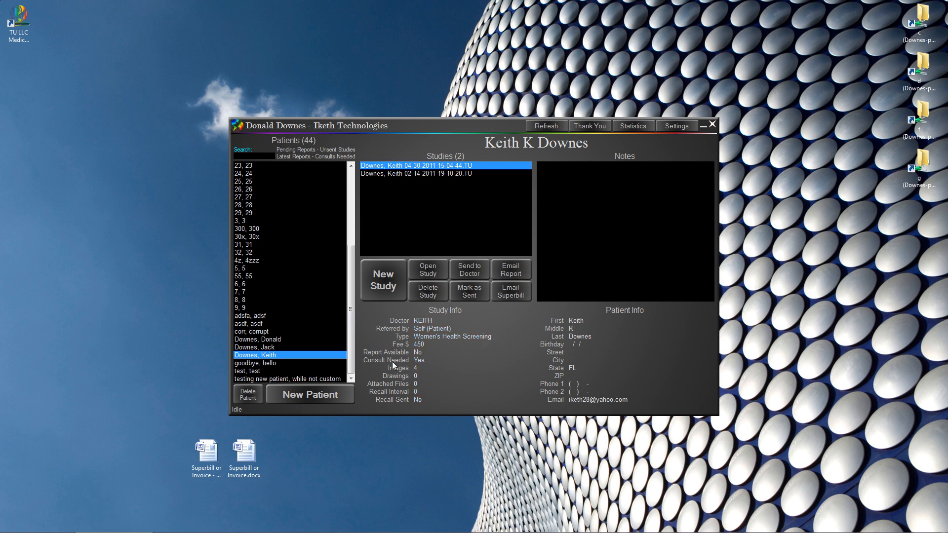
pyautogui.click(331, 157)
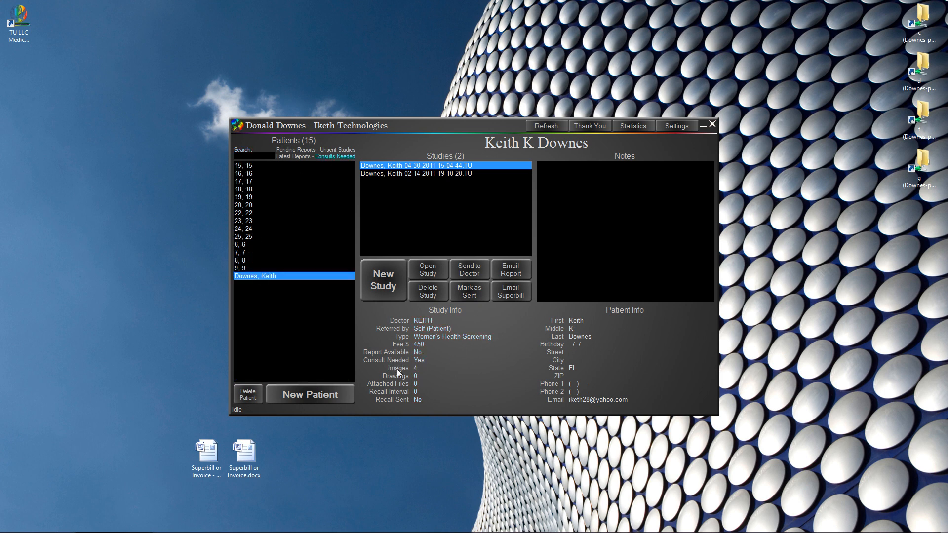
pyautogui.click(284, 330)
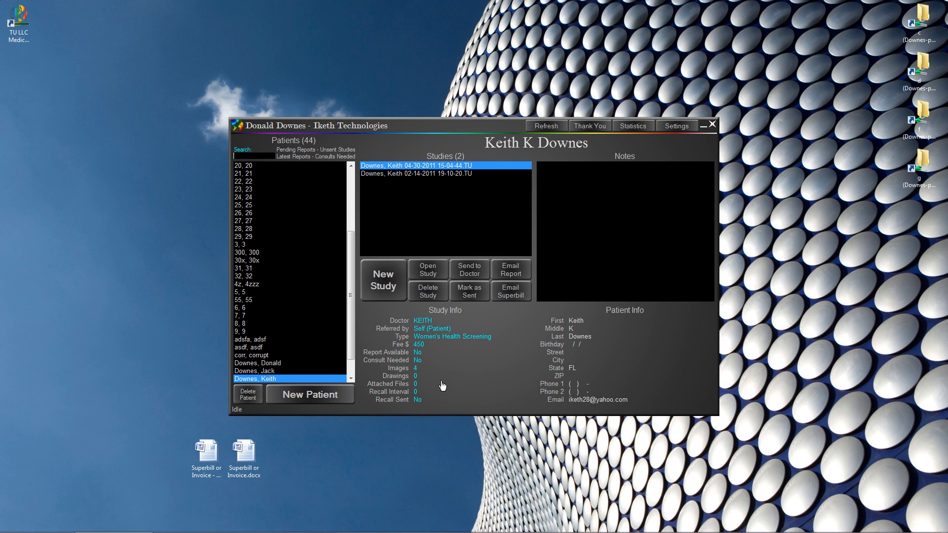
pyautogui.click(438, 361)
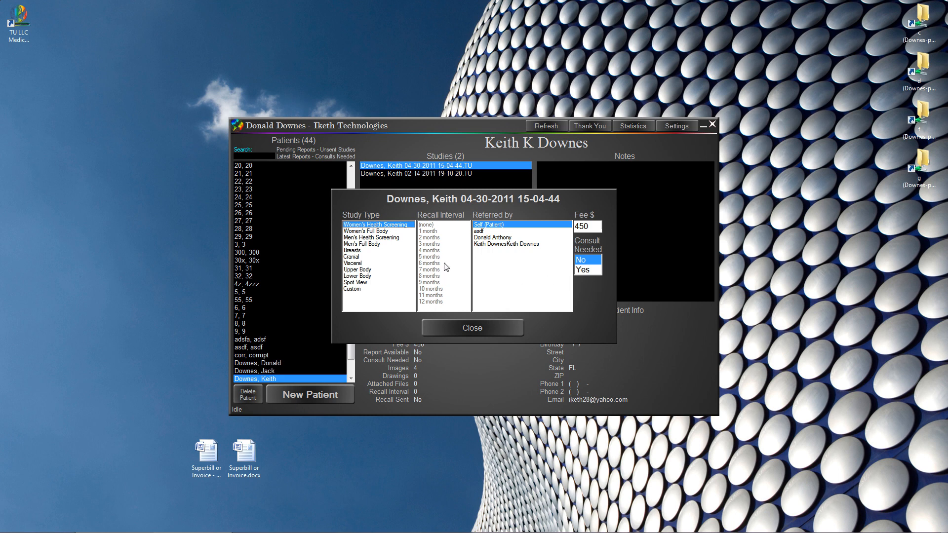
pyautogui.click(494, 329)
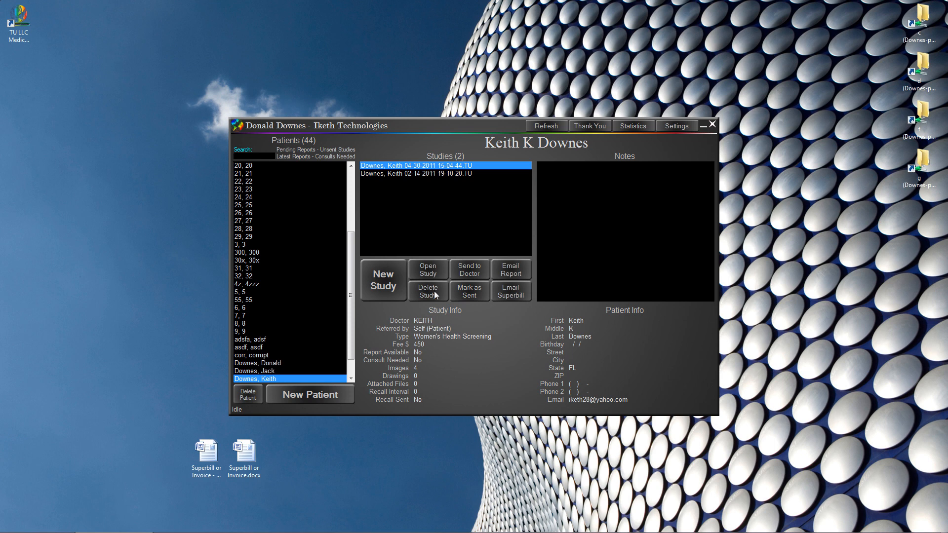
# - Choose a doctor from the list and send the 04-30-2011 study
pyautogui.click(472, 270)
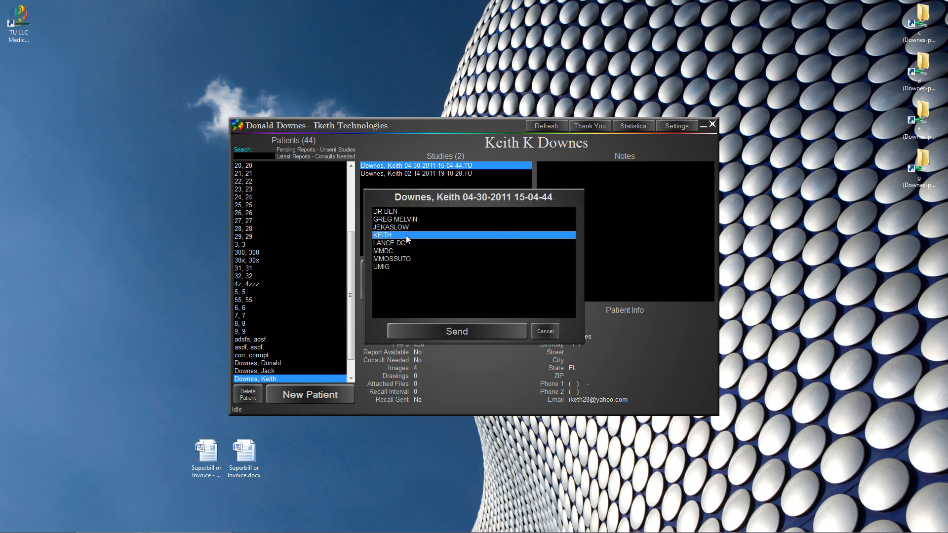
pyautogui.click(459, 334)
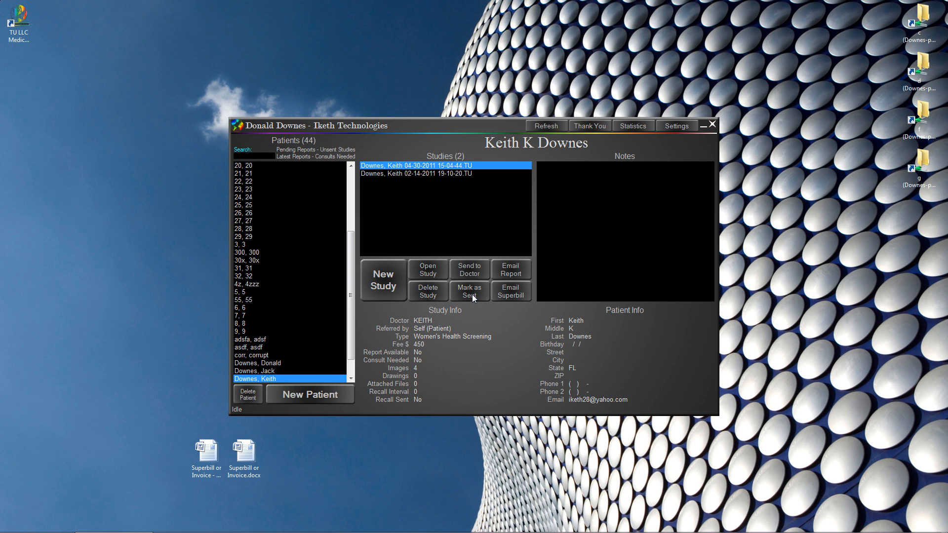
# - Filter to unsent studies, mark the 05-03-2012 Women's Full Body study as sent, then clear the filter
pyautogui.click(340, 150)
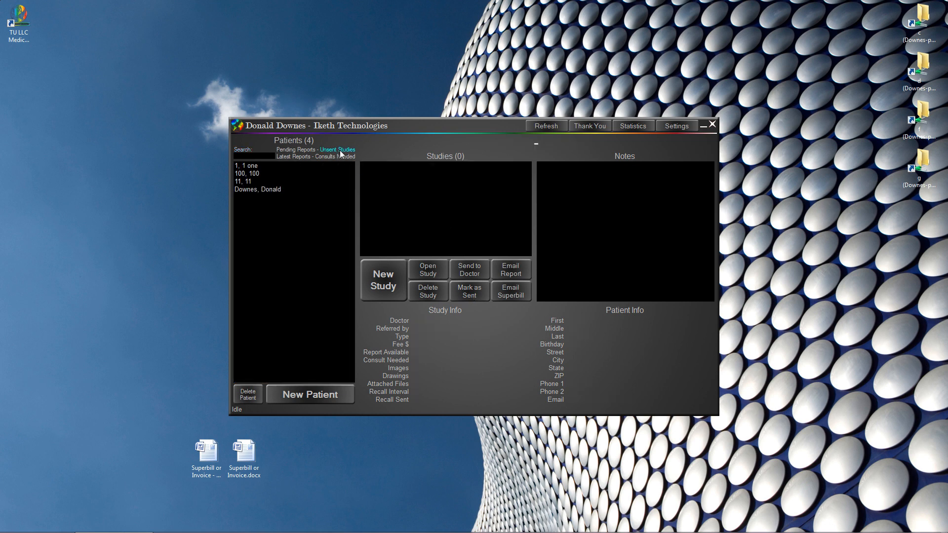
pyautogui.click(262, 190)
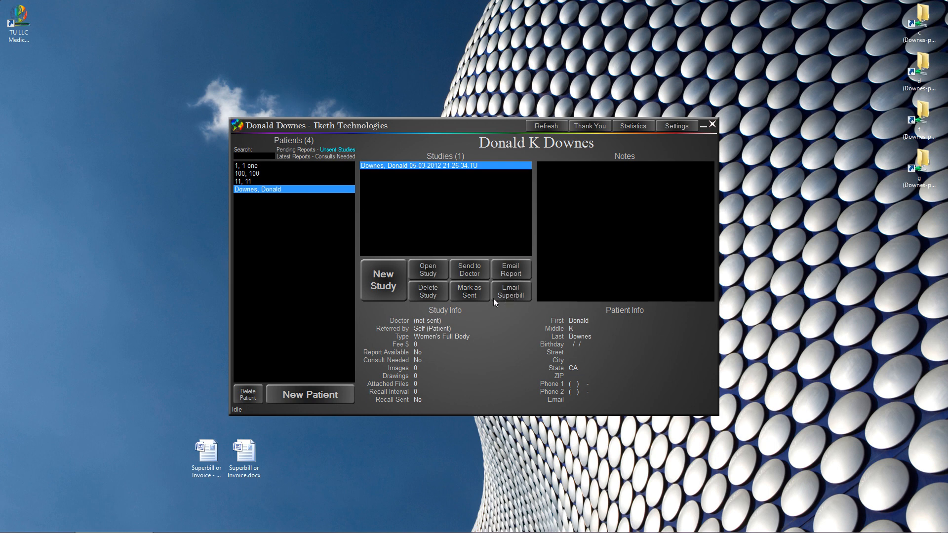
pyautogui.click(473, 295)
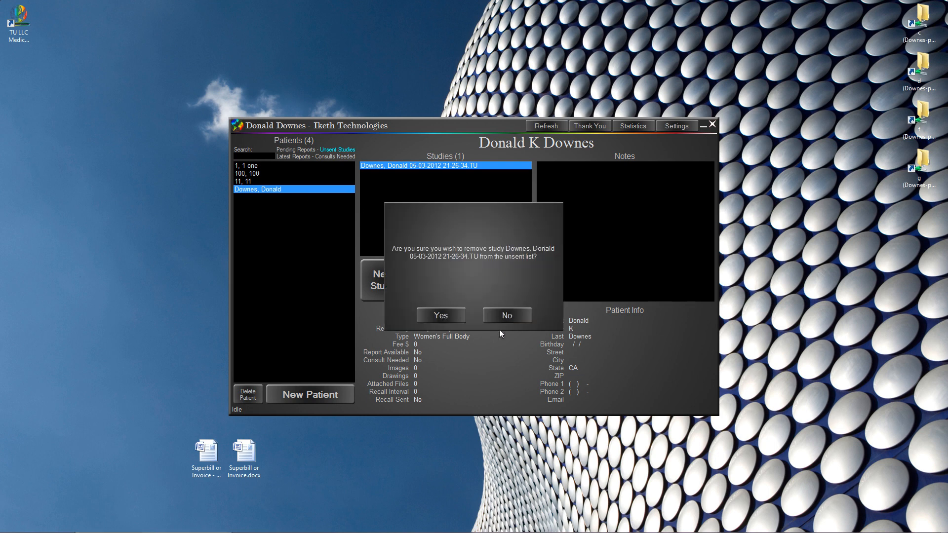
pyautogui.click(440, 315)
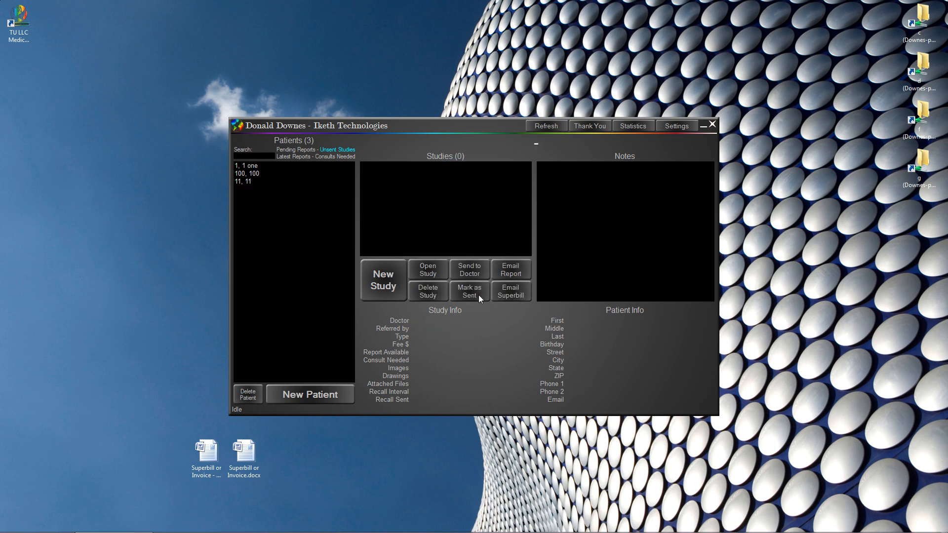
pyautogui.click(256, 155)
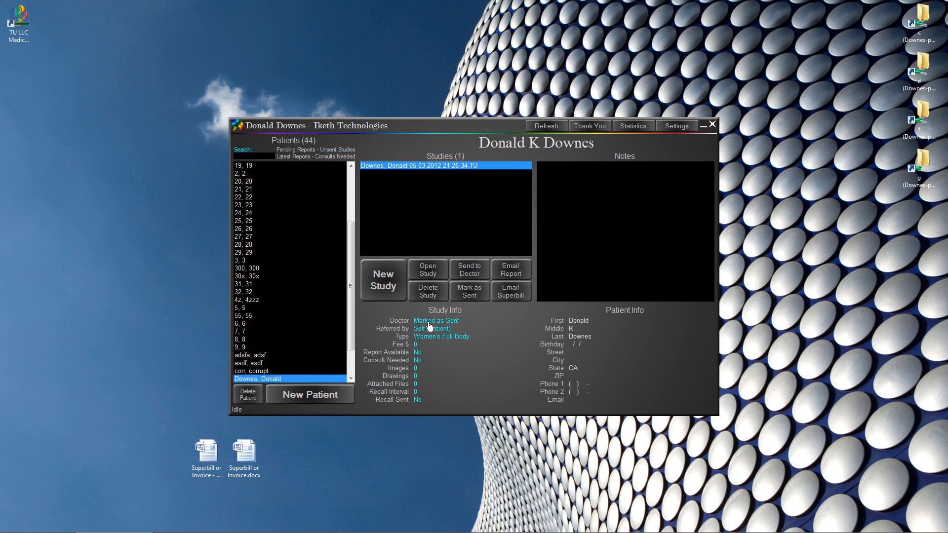
# - Filter to the 24 patients with latest reports and dismiss the report email window
pyautogui.click(469, 295)
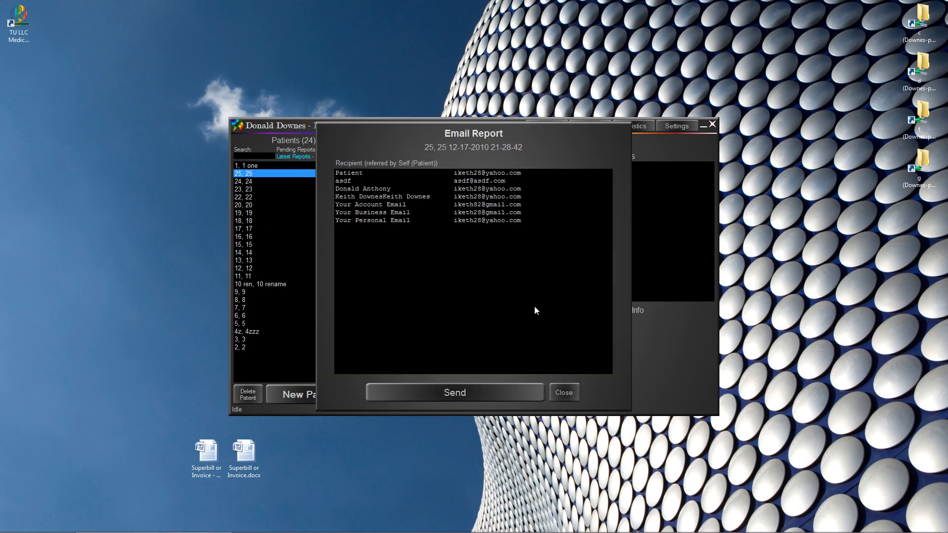
pyautogui.press('Escape')
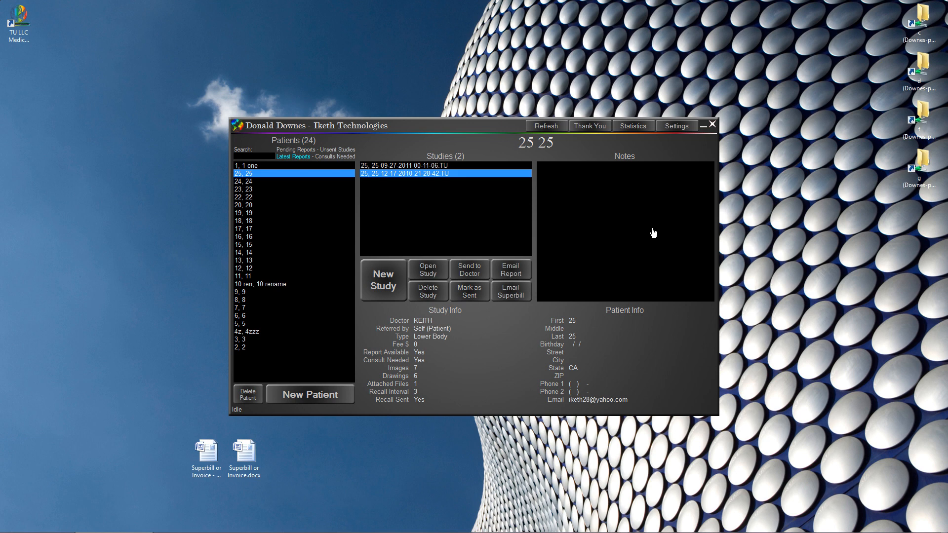
# - Add and save the note 'Hello world.' on the 09-27-2011 study
pyautogui.click(669, 222)
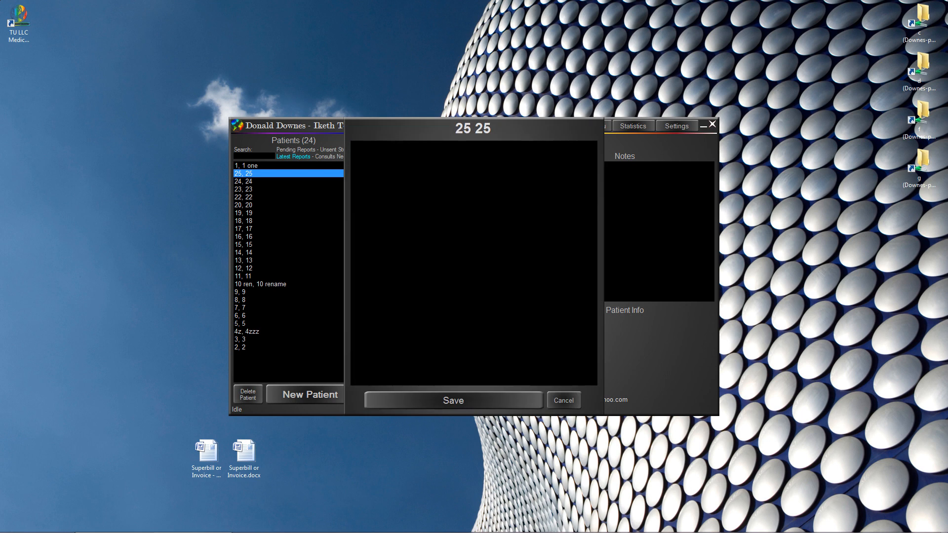
pyautogui.write('Hello world.')
pyautogui.click(472, 401)
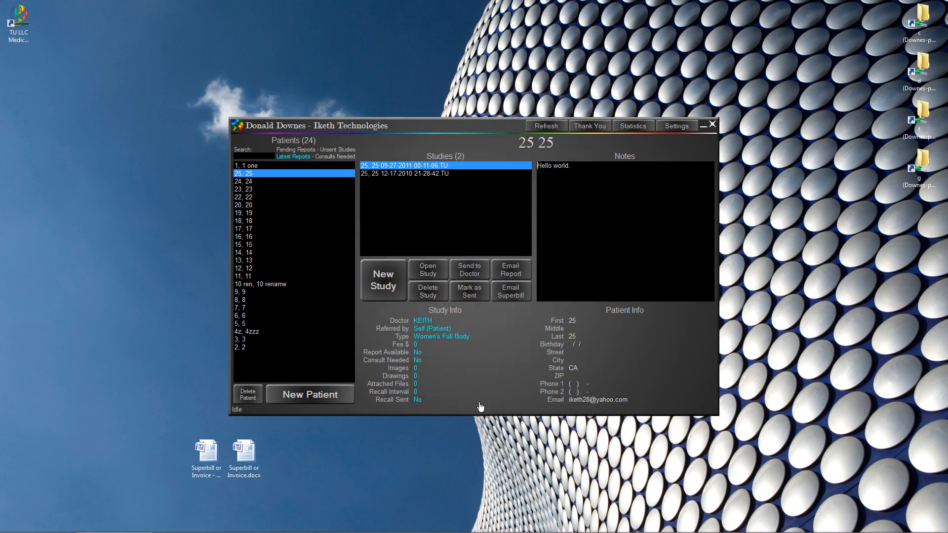
pyautogui.click(636, 366)
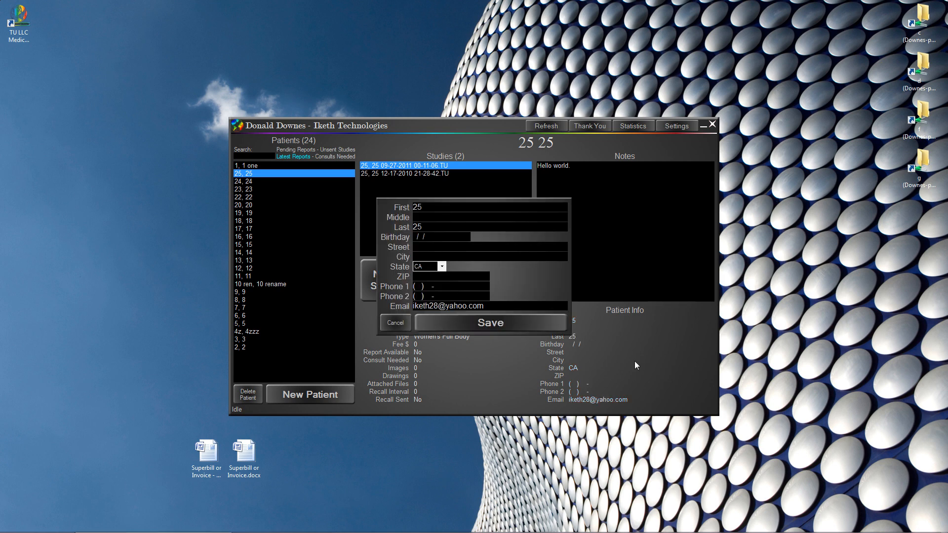
pyautogui.click(399, 318)
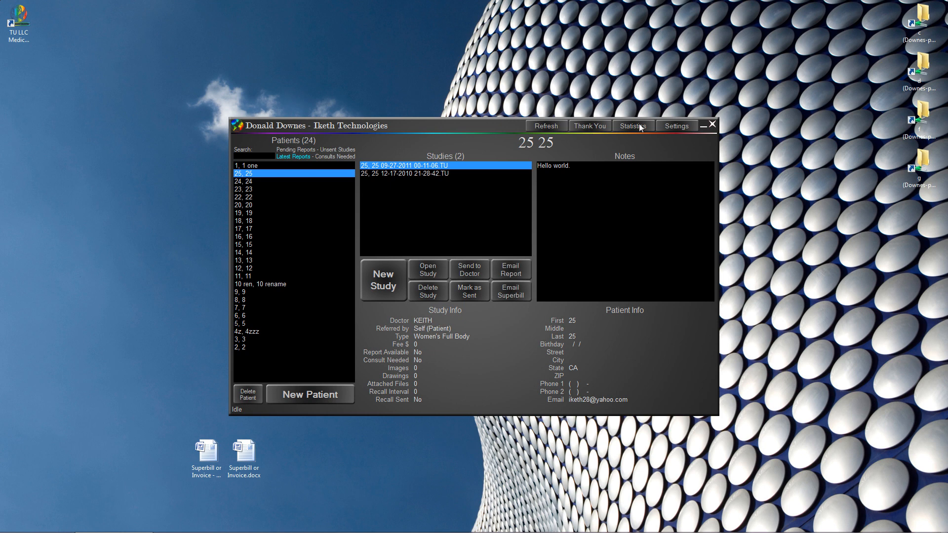
# - In user settings, enter the current password and a new confirmed password, then exit the program
pyautogui.click(676, 126)
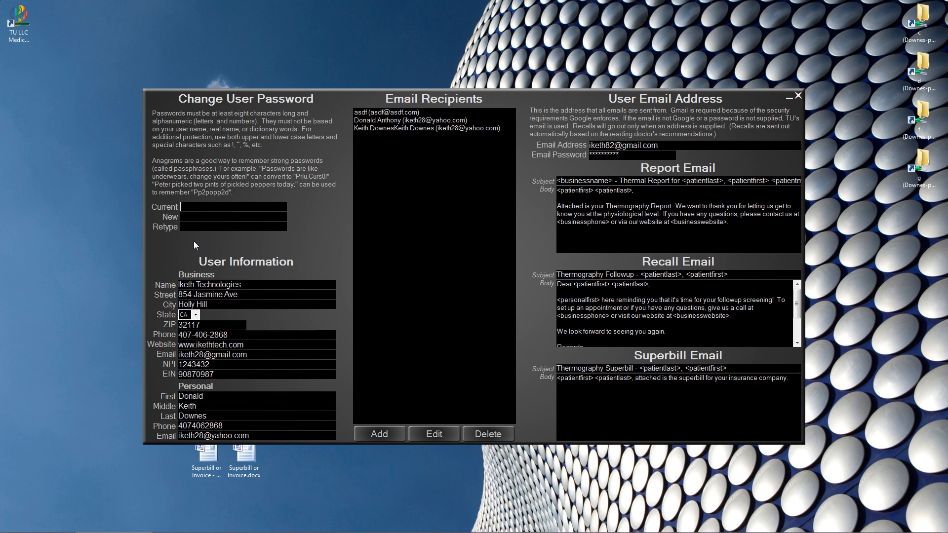
pyautogui.write('****')
pyautogui.press('Tab')
pyautogui.write('********')
pyautogui.press('Tab')
pyautogui.write('*******')
pyautogui.hotkey('shift', 'Tab')
pyautogui.write('****************')
pyautogui.click(798, 97)
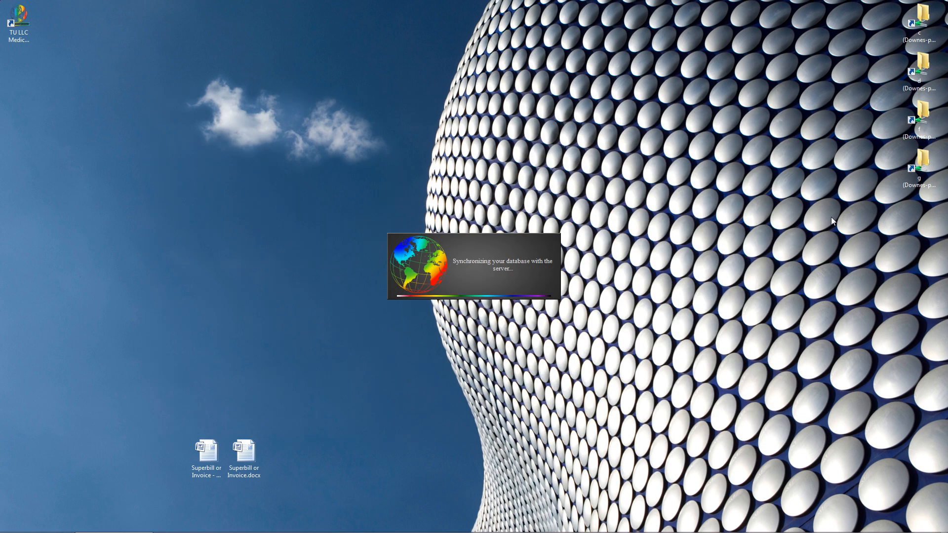